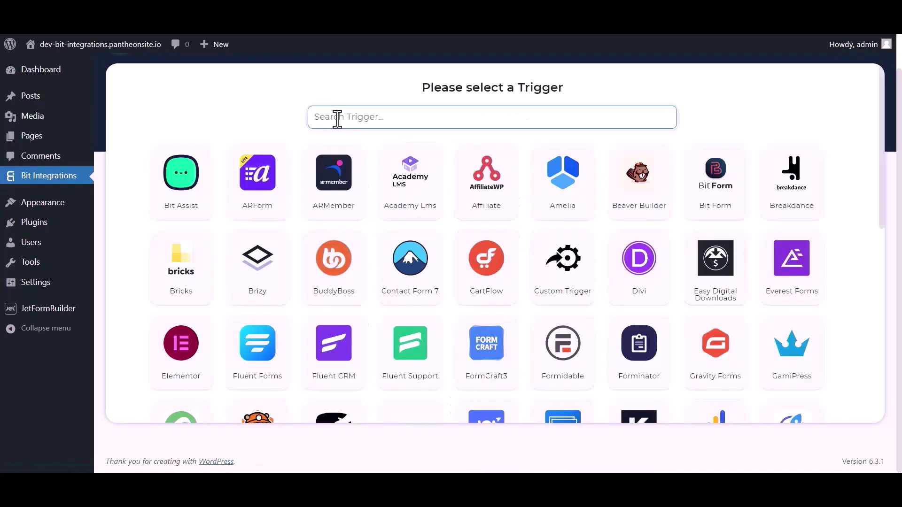
Choose JetForm Builder as the trigger, copy its webhook URL, and start fetching test data.
left_click(337, 117)
type("jet")
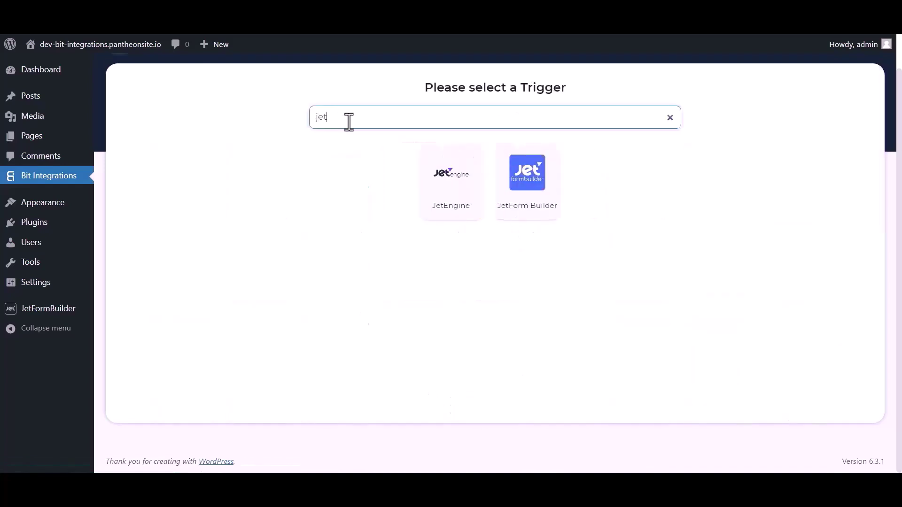
left_click(528, 200)
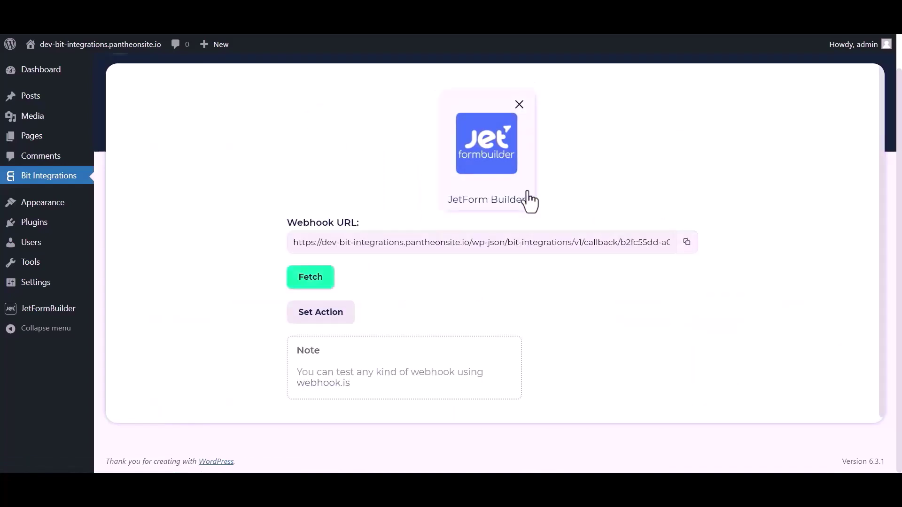
left_click(686, 242)
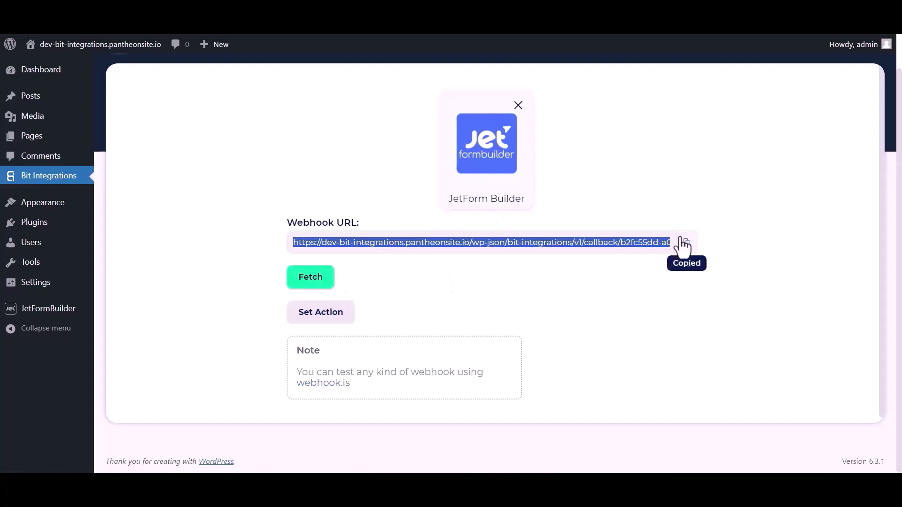
left_click(318, 282)
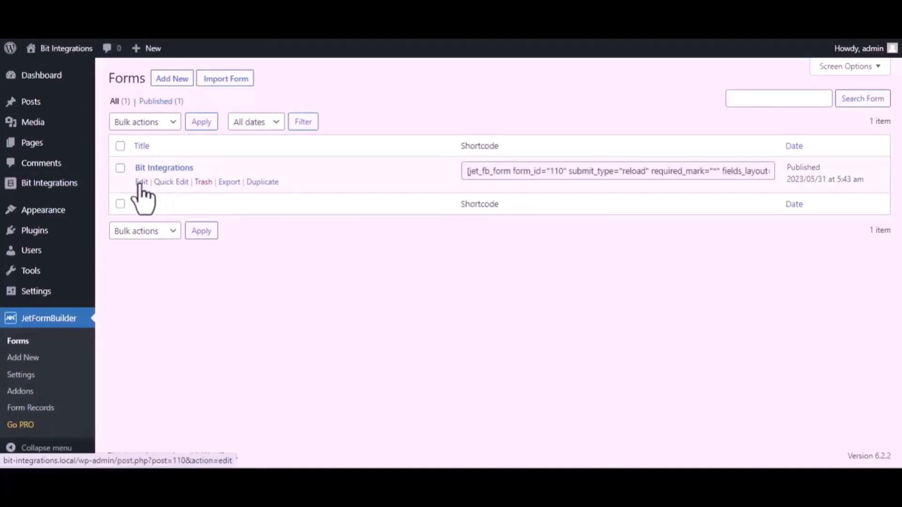
In the Bit Integrations form's post-submit actions, change the first action to Call Webhook.
left_click(142, 183)
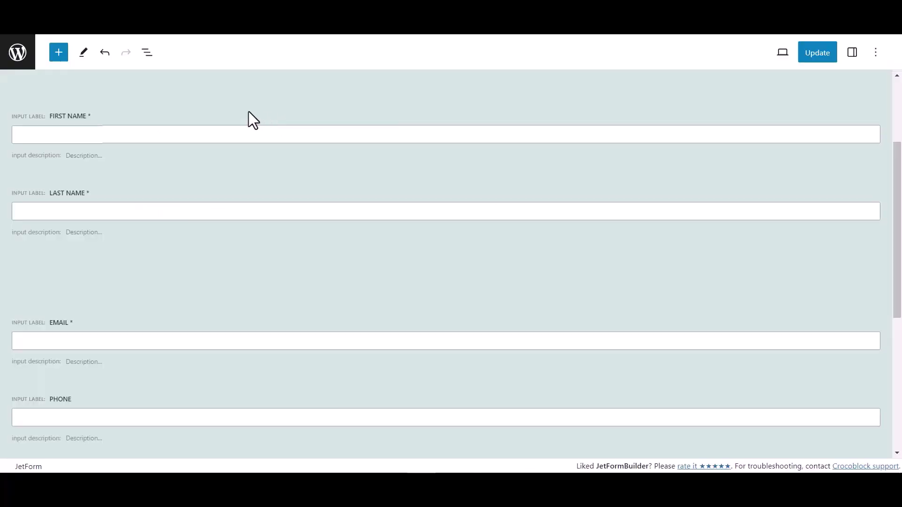
left_click(853, 53)
scroll(772, 329, "down", 1)
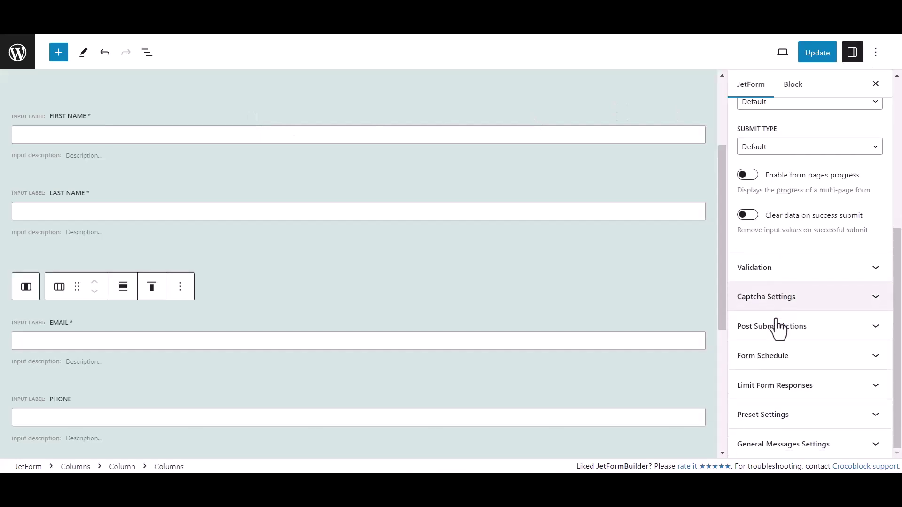
left_click(817, 335)
scroll(808, 317, "down", 4)
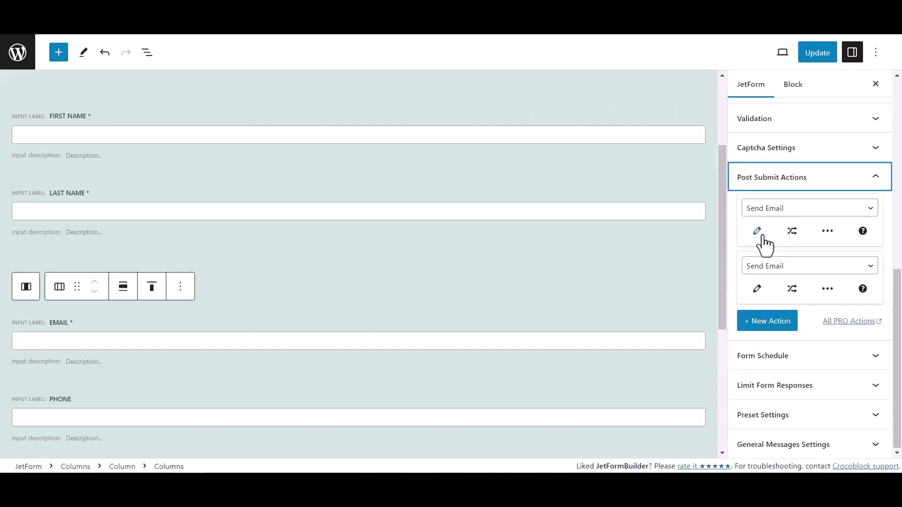
left_click(778, 209)
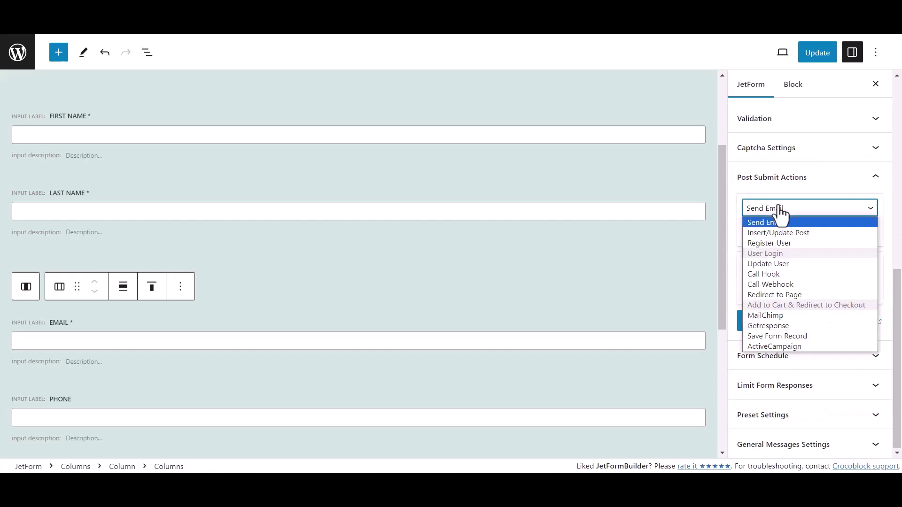
left_click(773, 282)
Paste the copied webhook URL into the Call Webhook action and update the form.
left_click(759, 233)
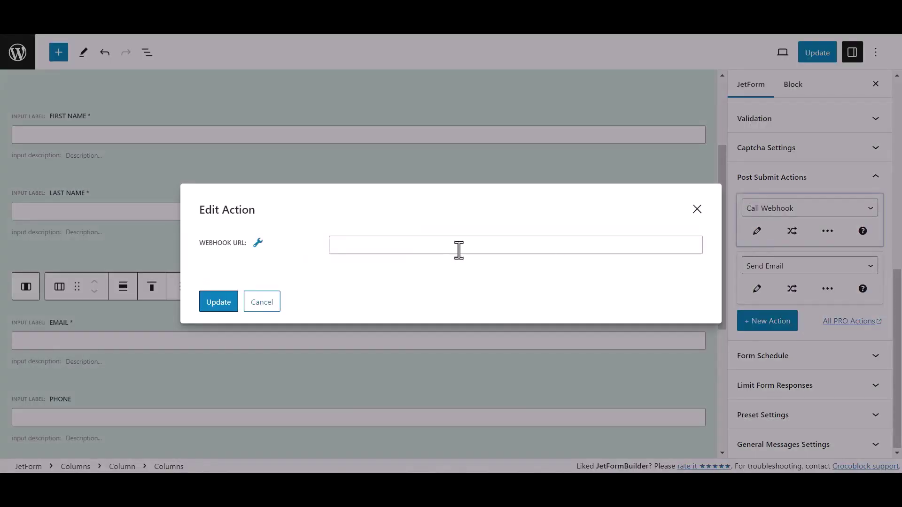
left_click(359, 248)
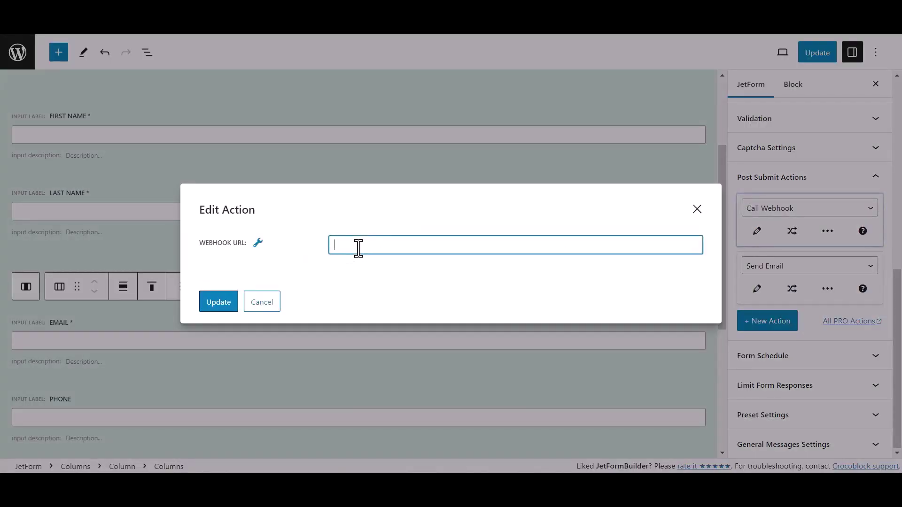
key("ctrl+v")
left_click(229, 309)
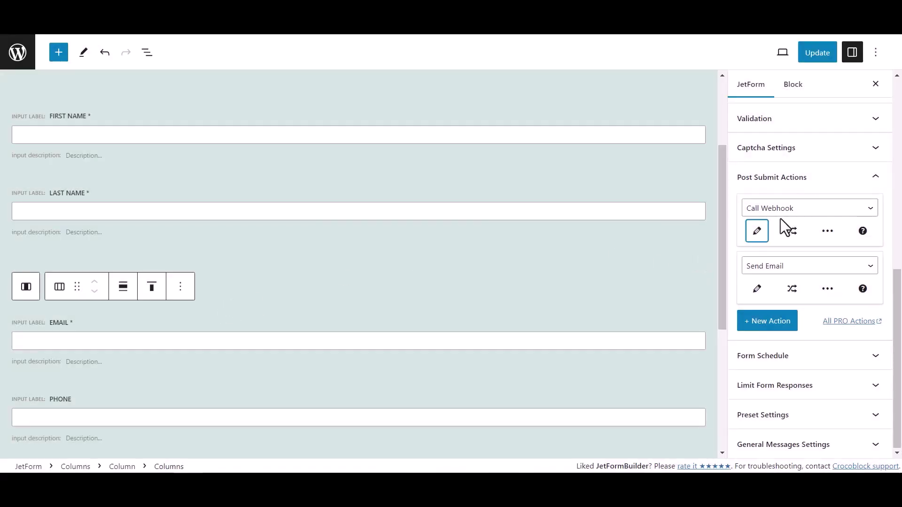
left_click(829, 55)
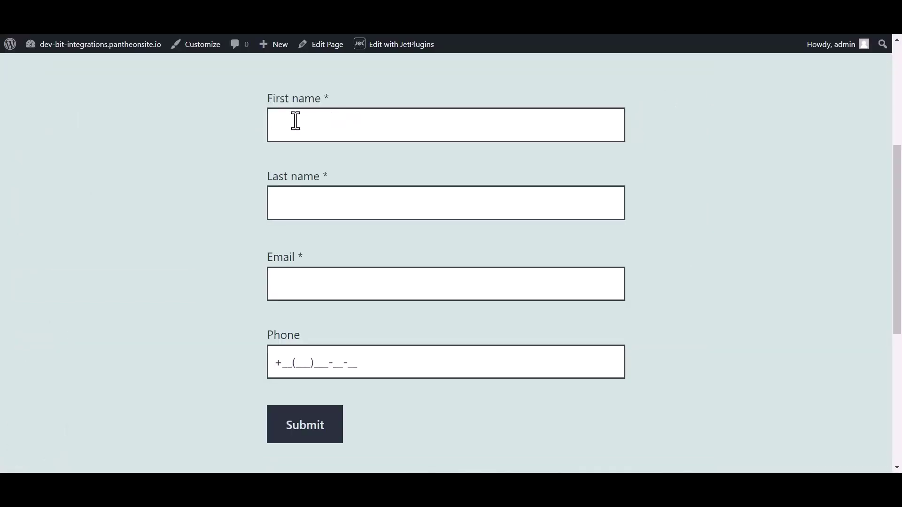
Fill in first name Bit, last name Integrations, an e-mail and a phone number, then submit.
left_click(313, 121)
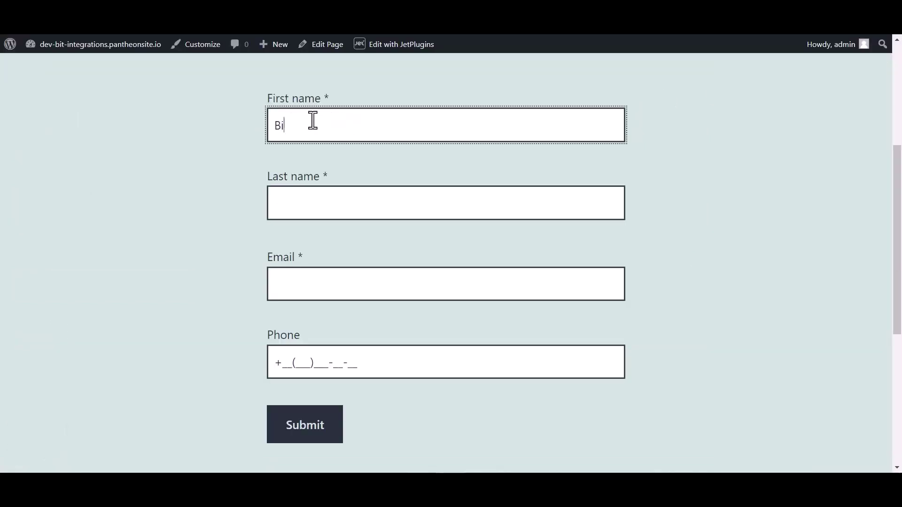
left_click(305, 206)
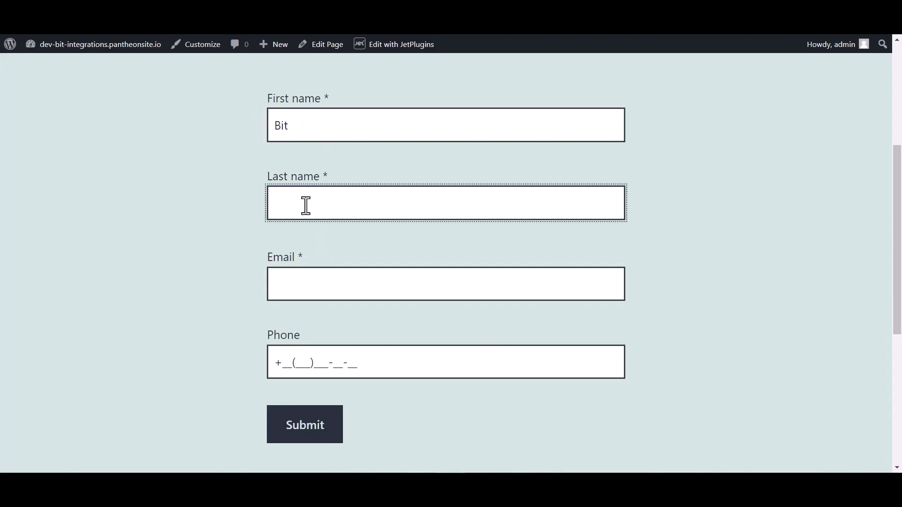
type("Integrations")
left_click(296, 291)
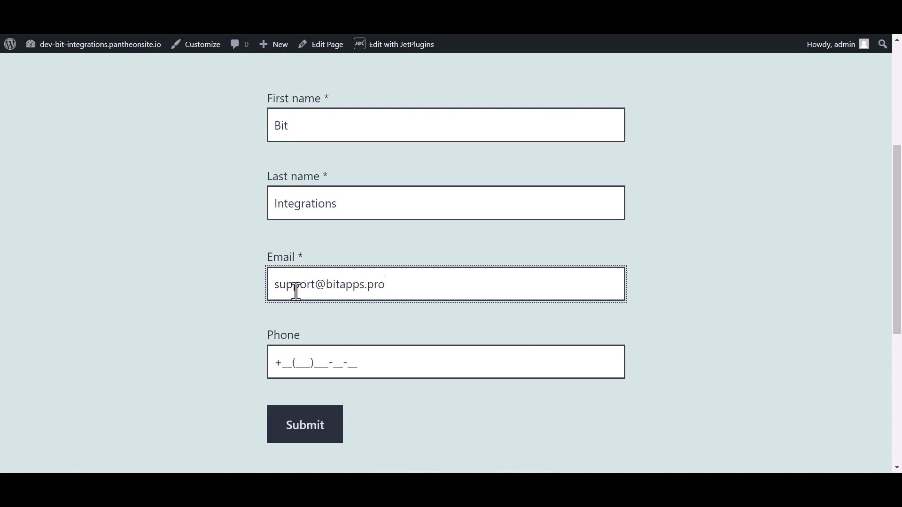
left_click(306, 357)
type("444")
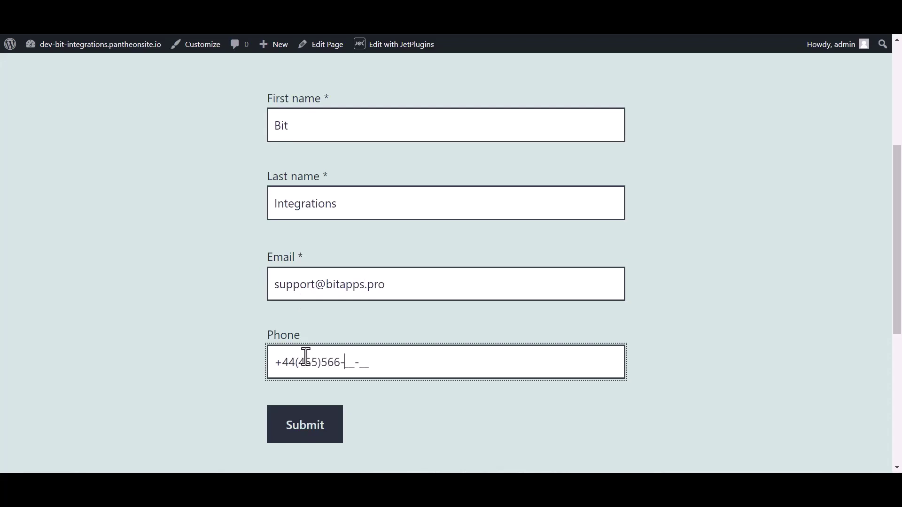
left_click(298, 427)
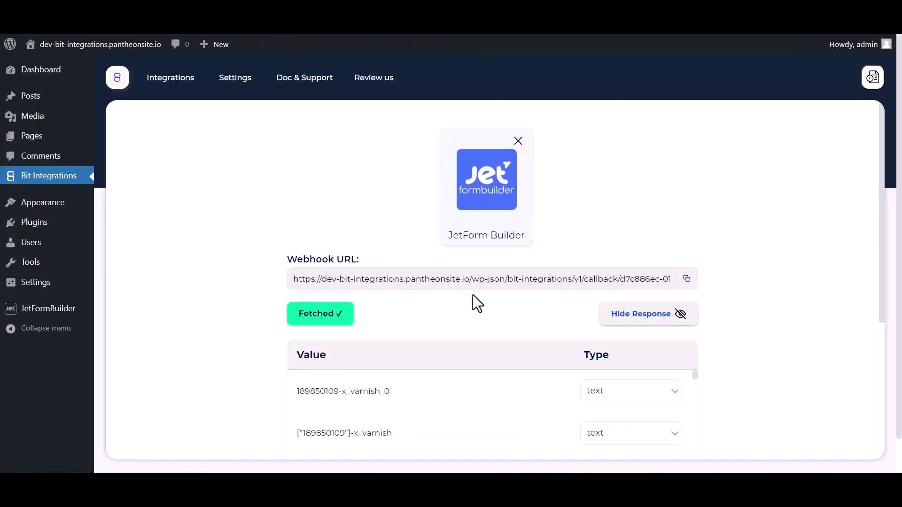
Review the captured form submission data and proceed to choosing the action.
scroll(472, 294, "down", 4)
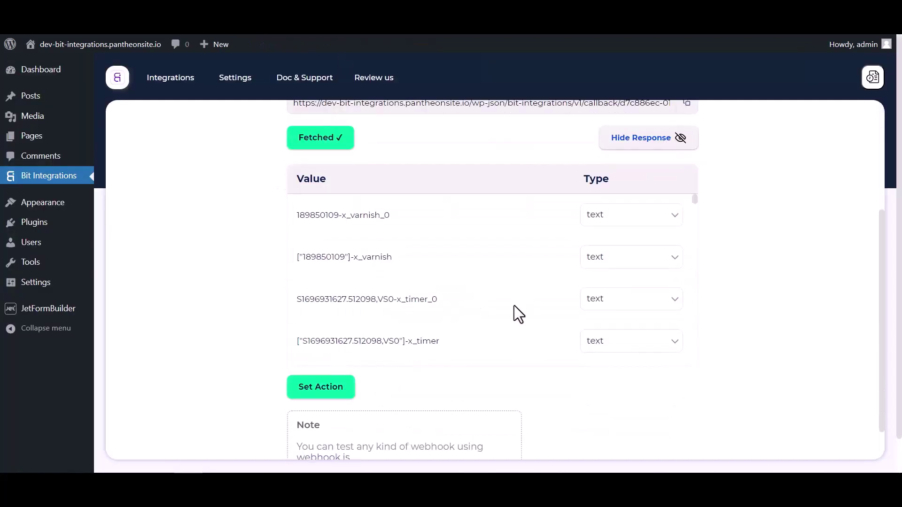
scroll(514, 305, "down", 10)
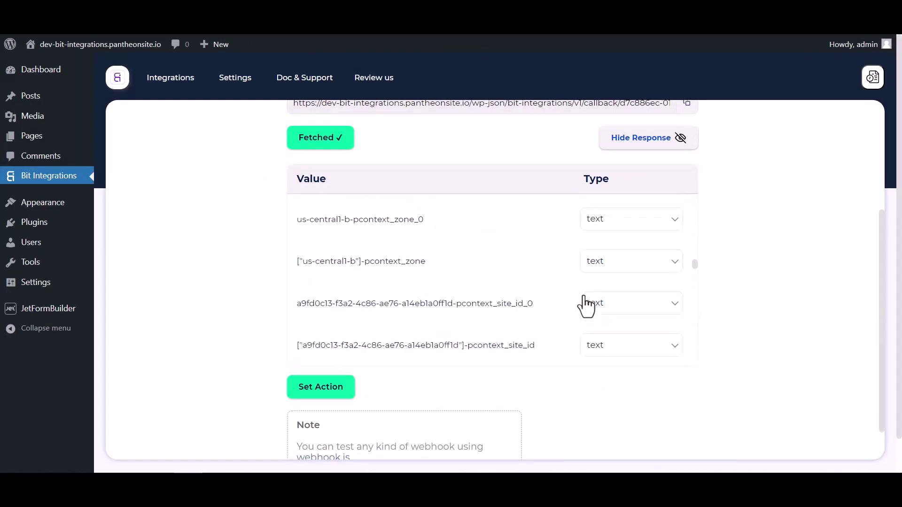
scroll(585, 305, "down", 8)
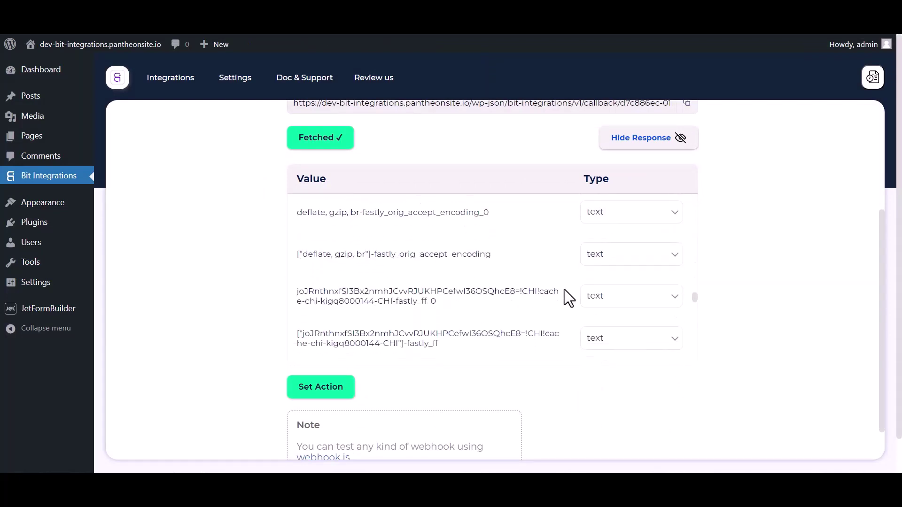
scroll(559, 291, "up", 15)
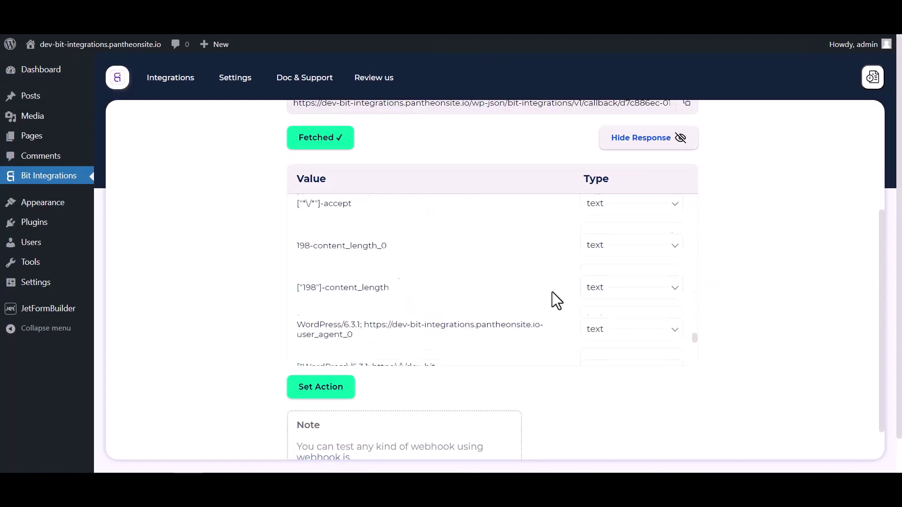
left_click(350, 394)
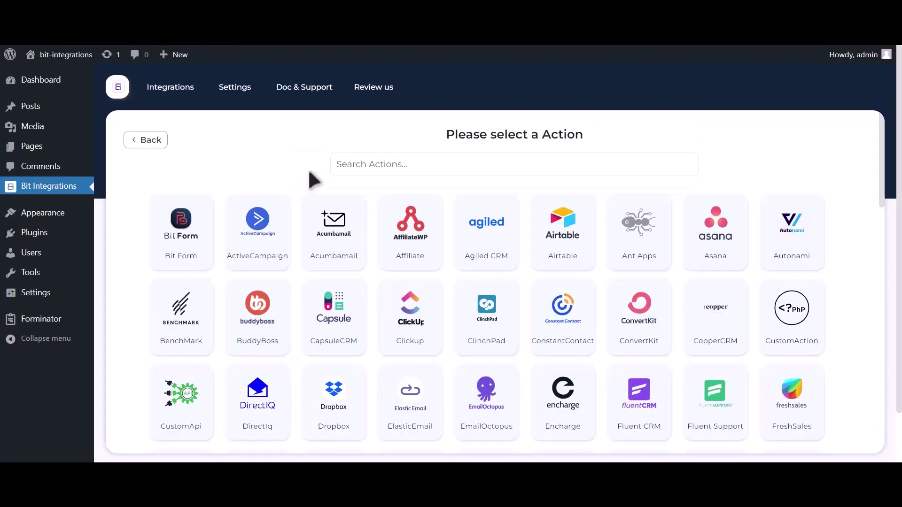
Pick Zoom as the action and follow the 'Get Zoom client id and secret' link.
left_click(442, 170)
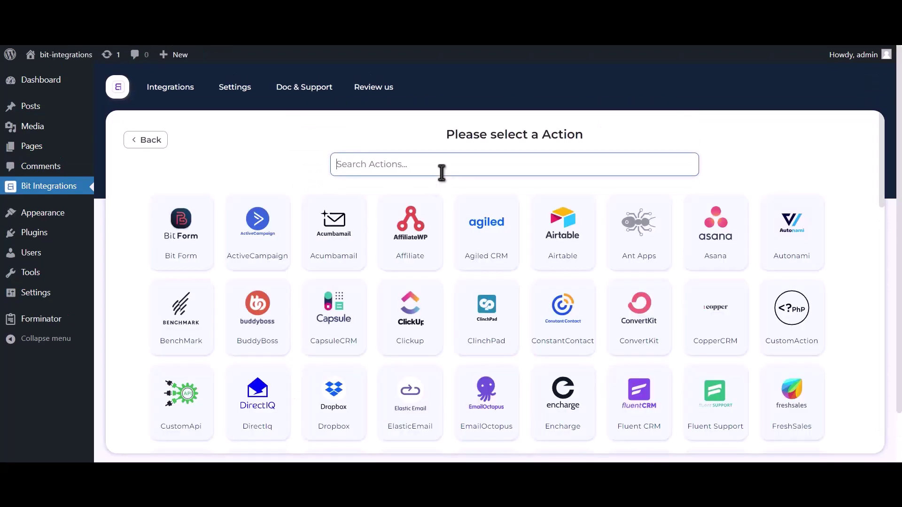
type("zoom")
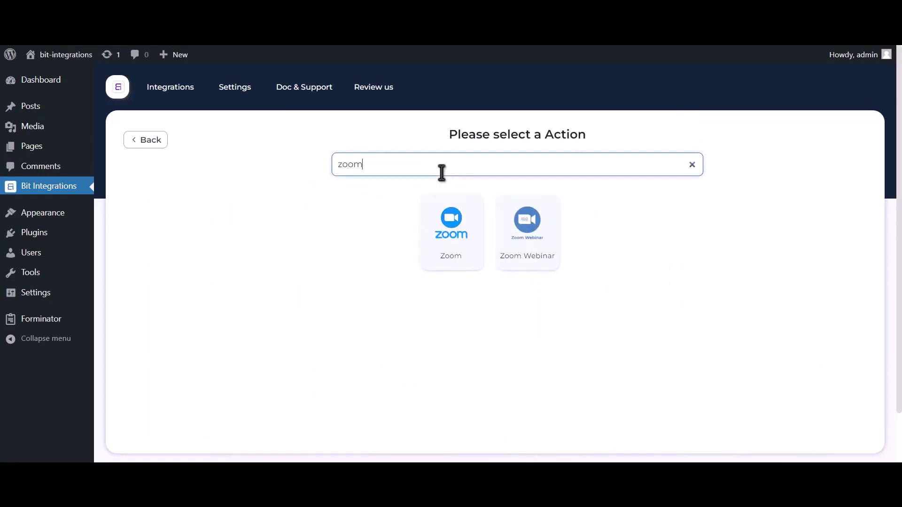
left_click(453, 261)
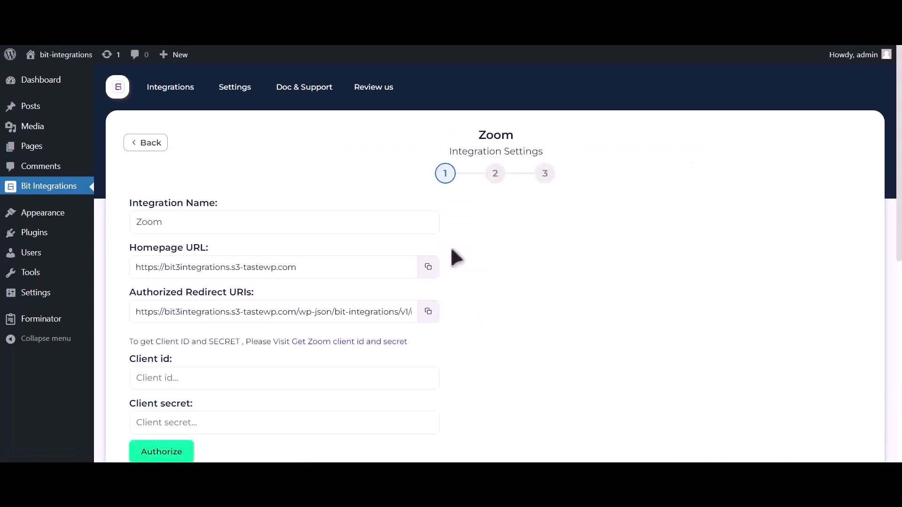
scroll(451, 259, "down", 2)
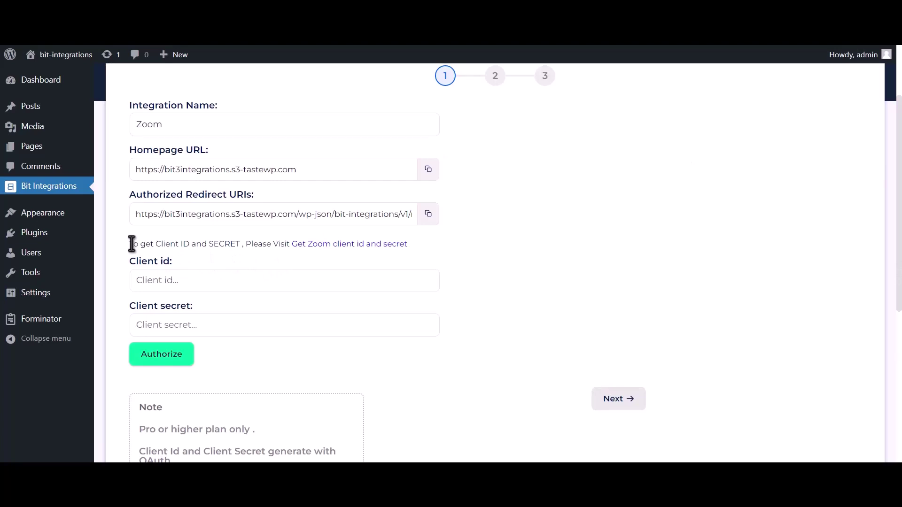
left_click_drag(132, 244, 289, 242)
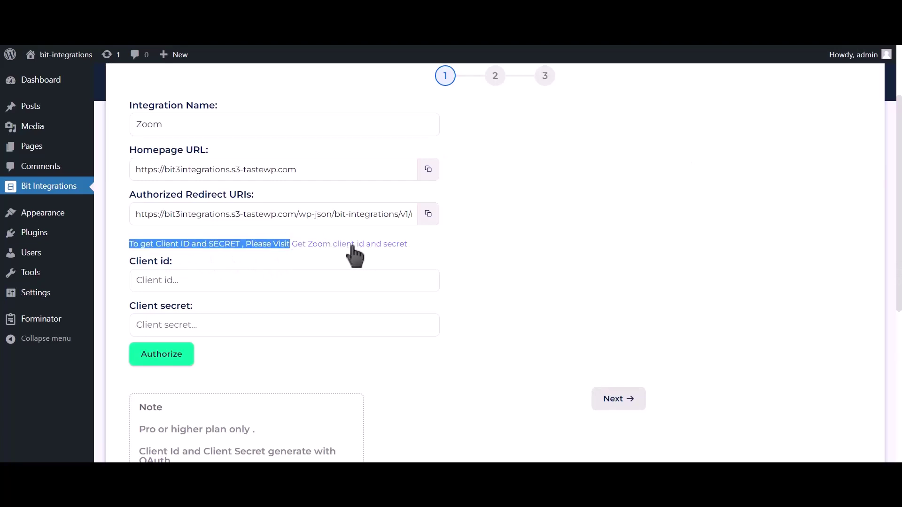
left_click(374, 246)
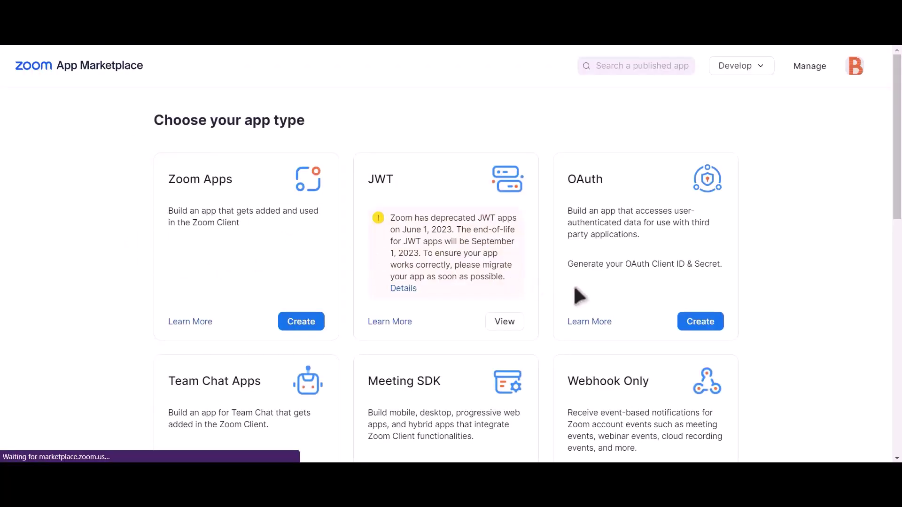
Create an unpublished, account-level OAuth app named 'Bit integrations'.
left_click(707, 325)
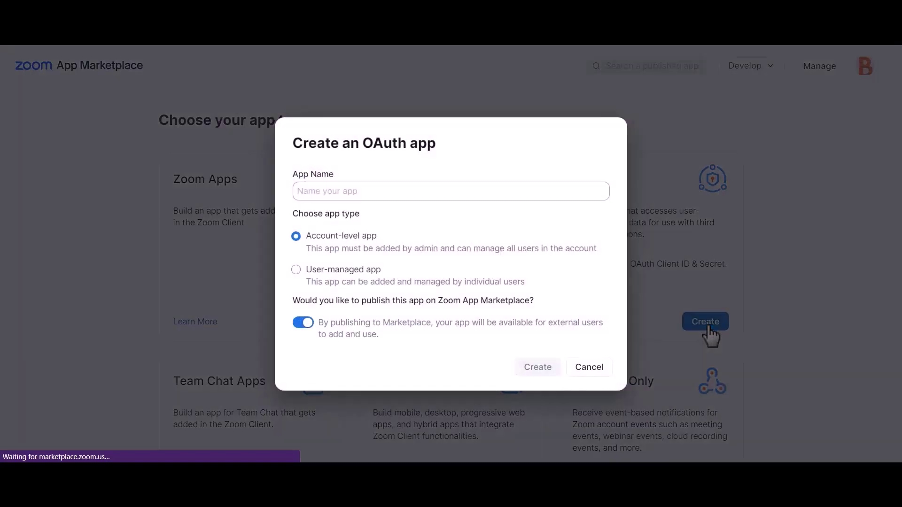
left_click(304, 323)
left_click(430, 192)
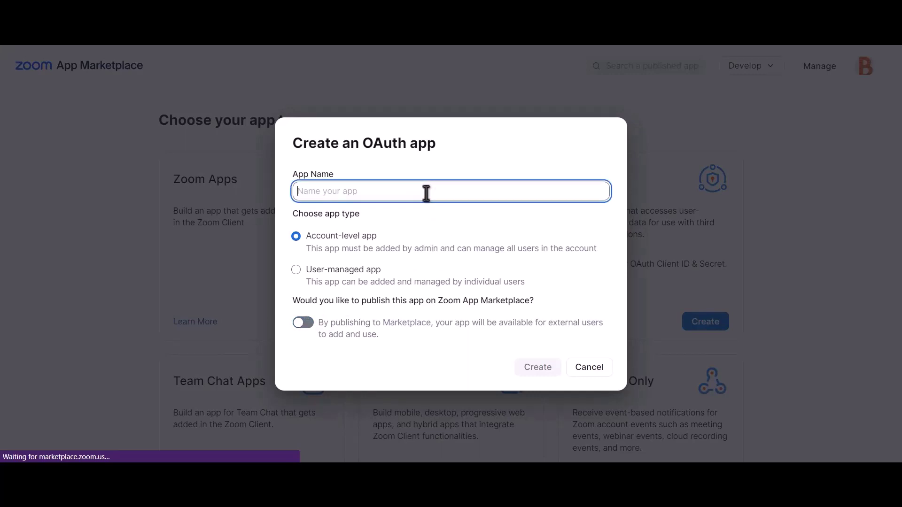
type("Bit int")
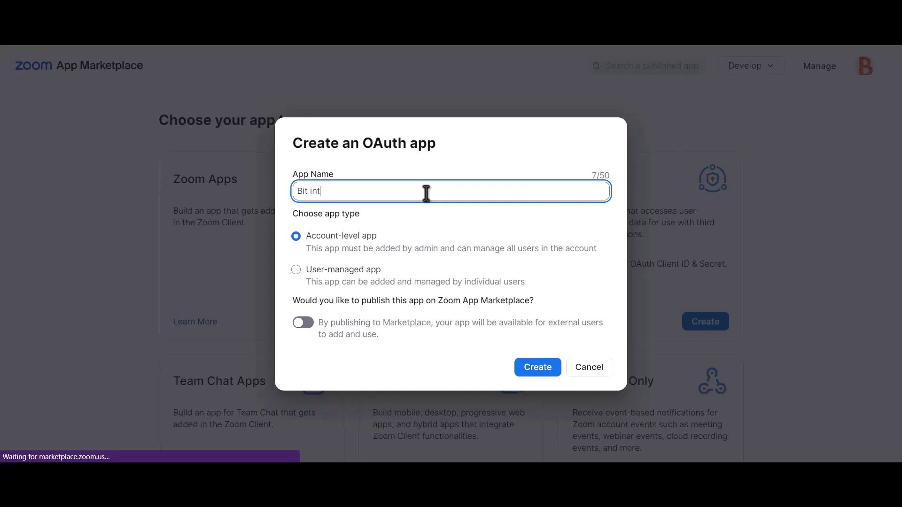
type("egrations")
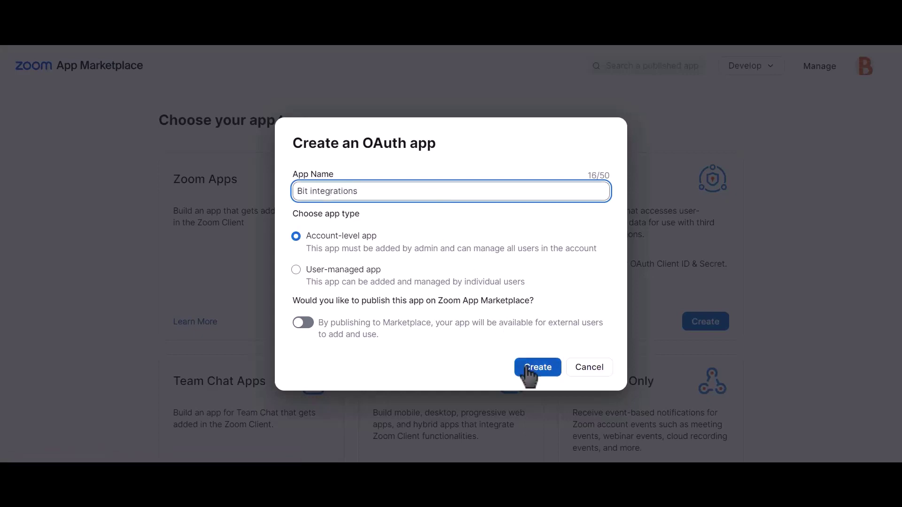
left_click(545, 375)
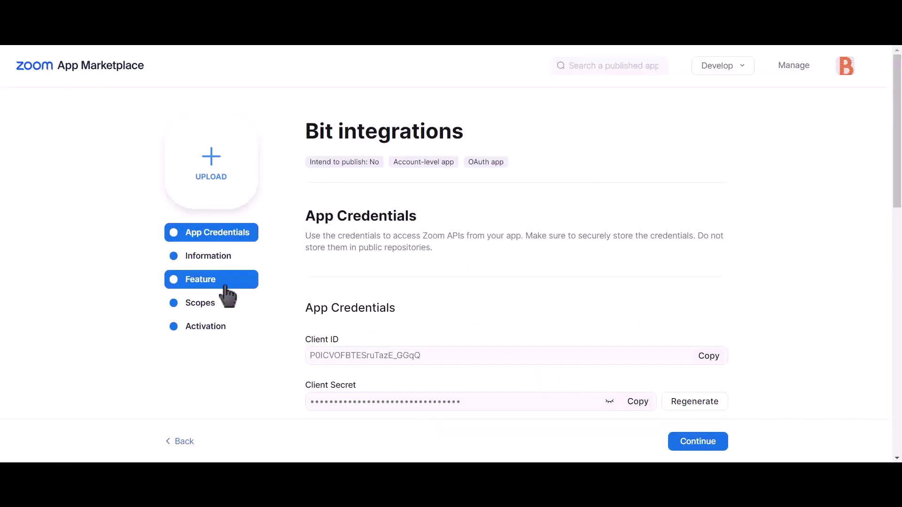
Add the sub account user meetings and view all user meetings scopes to the app.
left_click(224, 316)
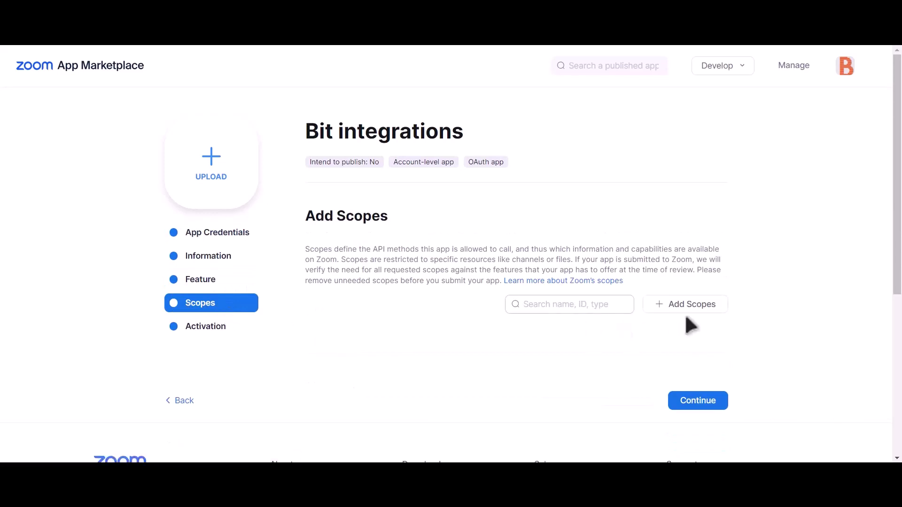
left_click(701, 308)
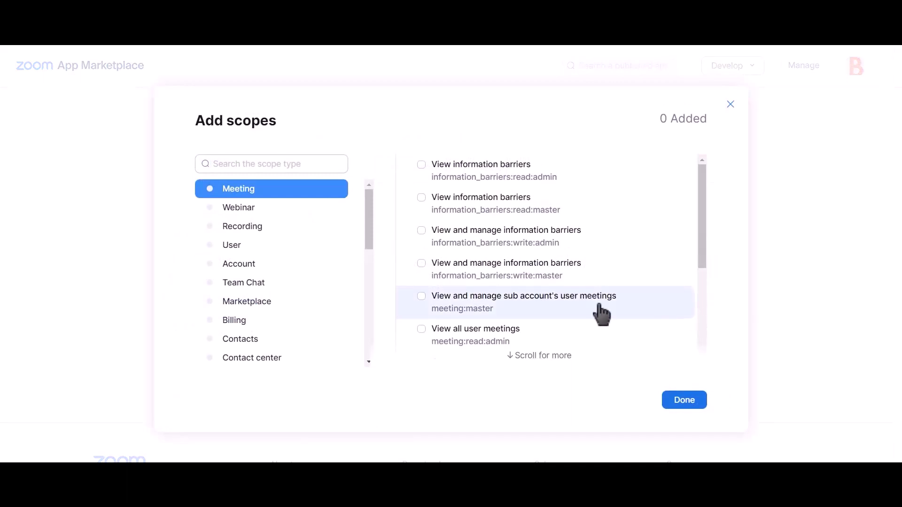
left_click(422, 296)
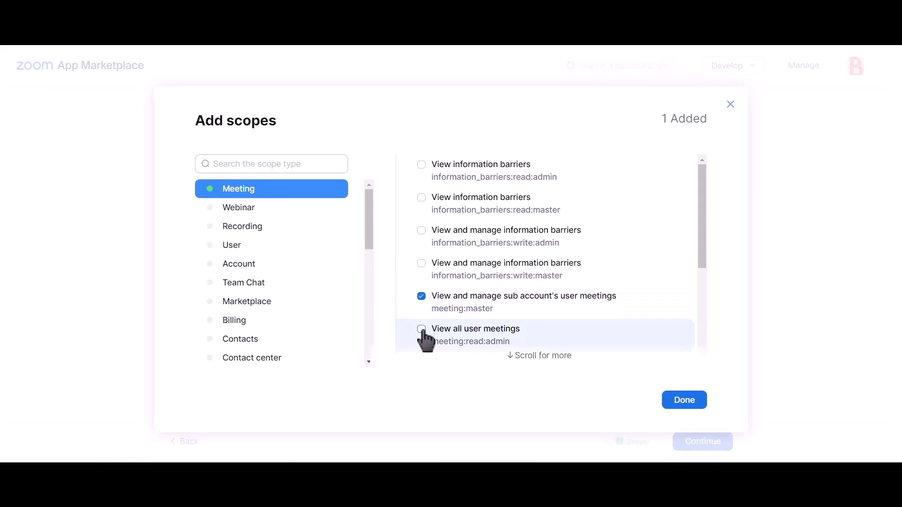
left_click(421, 329)
scroll(526, 292, "down", 4)
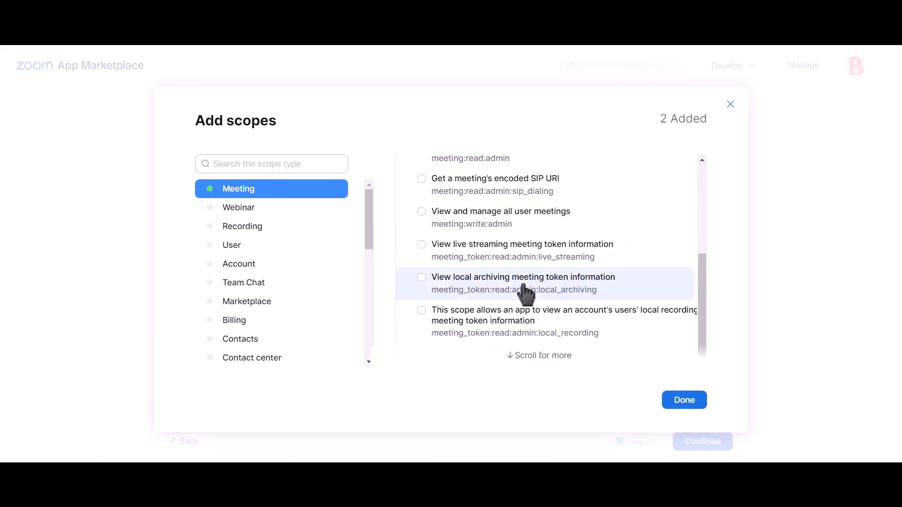
scroll(526, 292, "up", 4)
scroll(528, 298, "down", 2)
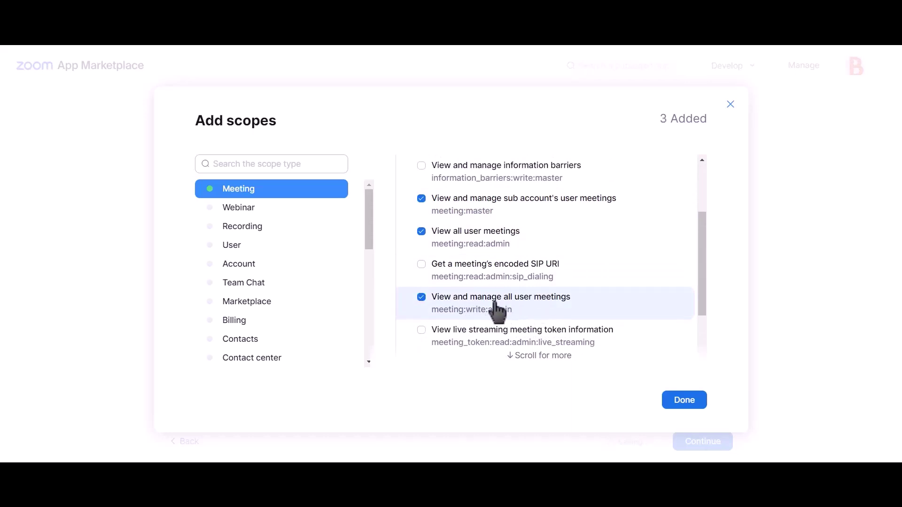
Add the sub account user information scope and confirm the chosen scopes.
left_click(250, 249)
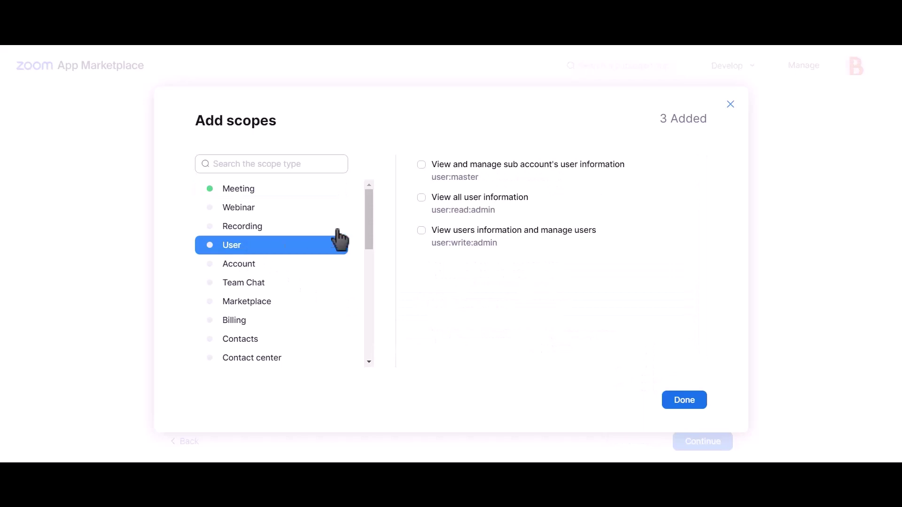
left_click(460, 179)
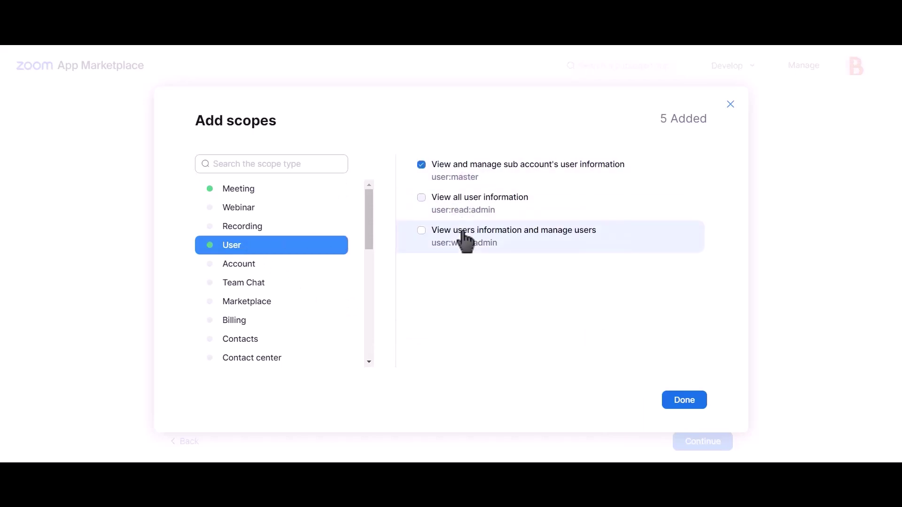
left_click(684, 407)
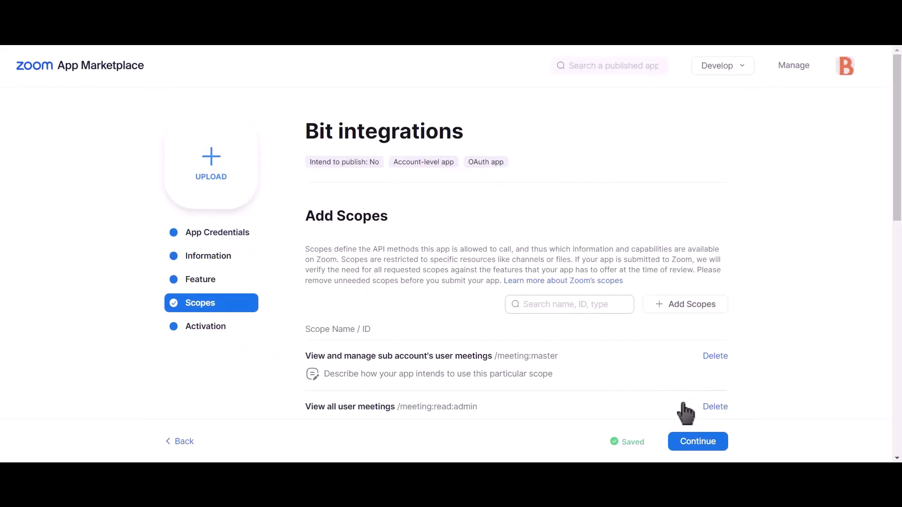
Copy the app's Client ID into Bit Integrations' Client id field.
left_click(228, 244)
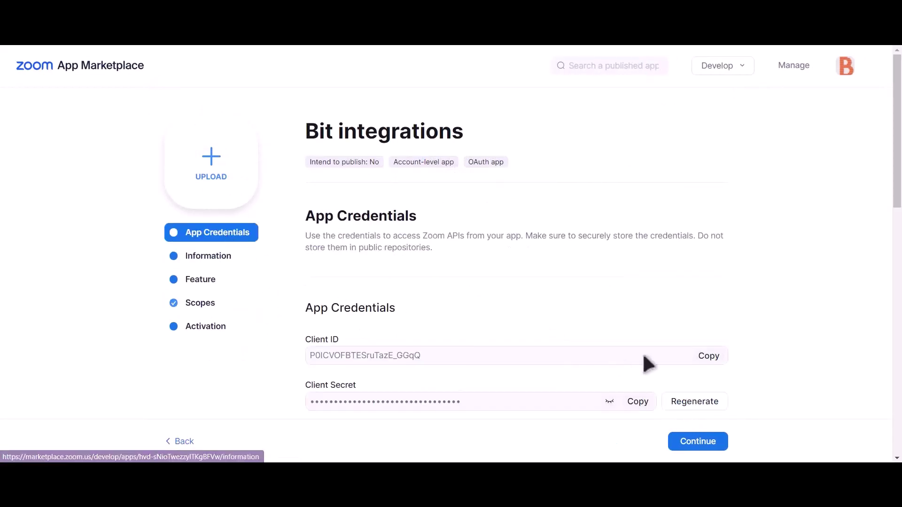
left_click(707, 358)
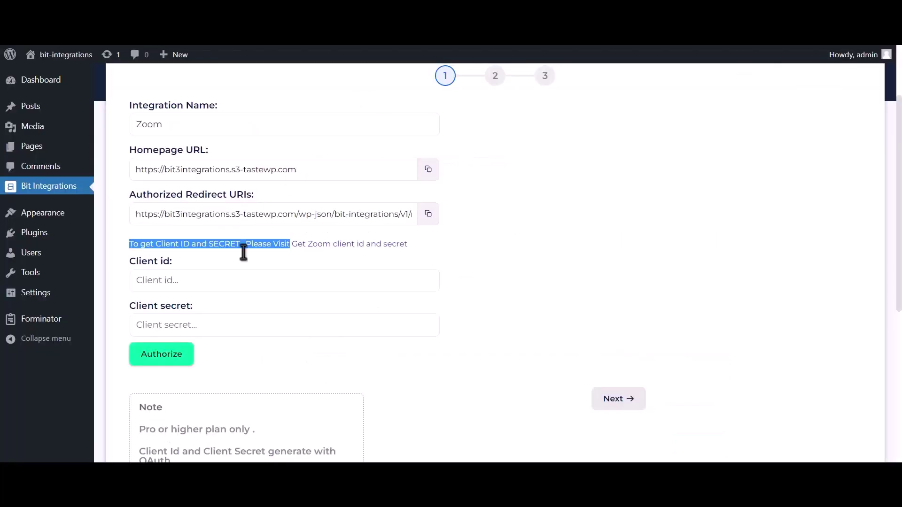
left_click(206, 282)
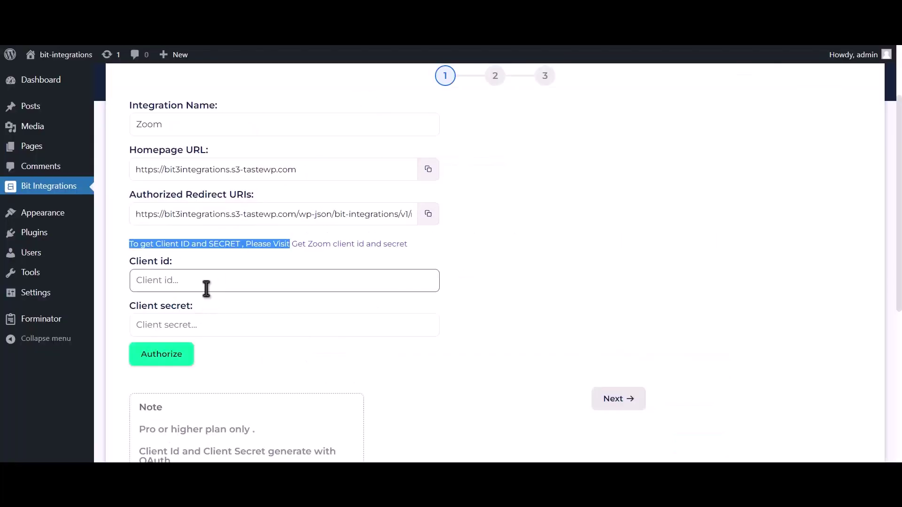
key("ctrl+v")
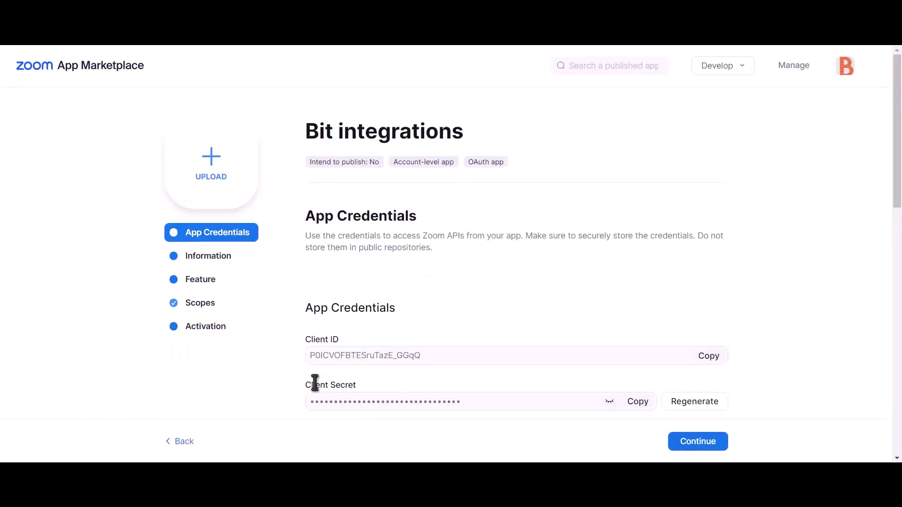
left_click_drag(306, 384, 358, 384)
Copy the Client Secret into the Client secret field, then copy the authorized redirect URI.
left_click(640, 405)
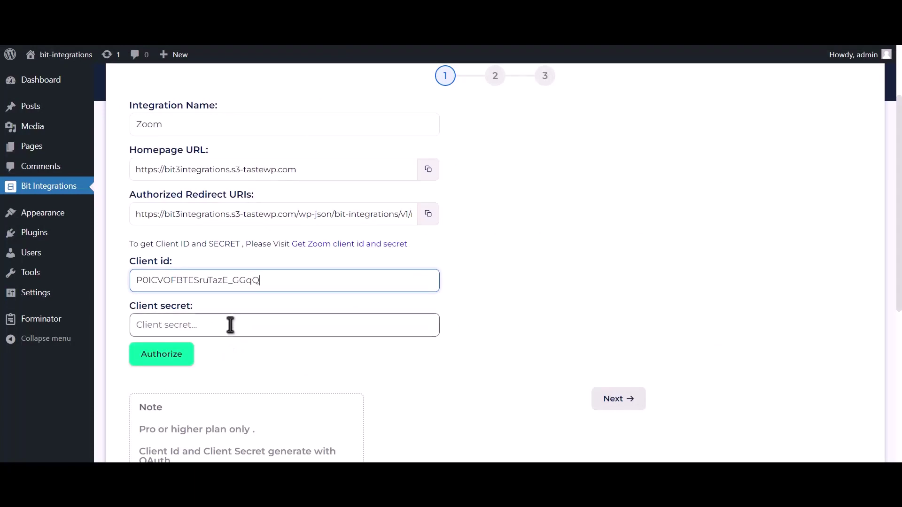
left_click(230, 325)
key("ctrl+v")
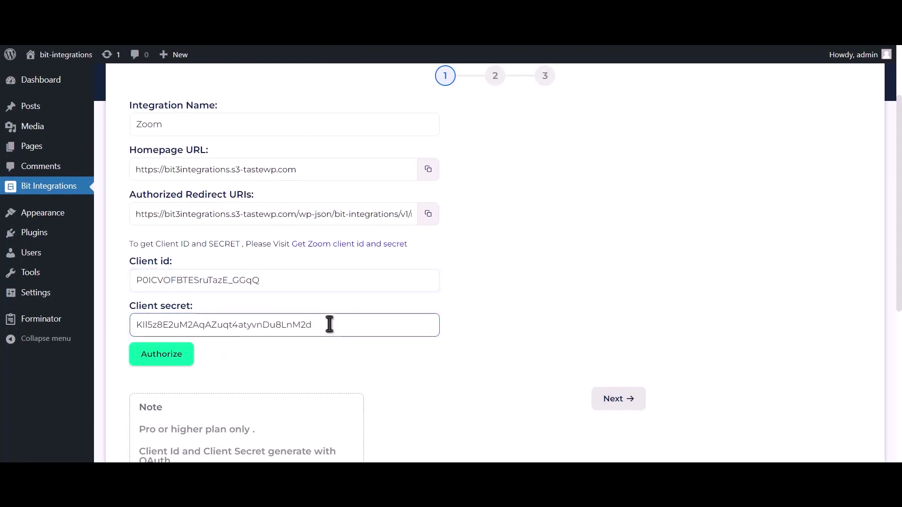
left_click(428, 251)
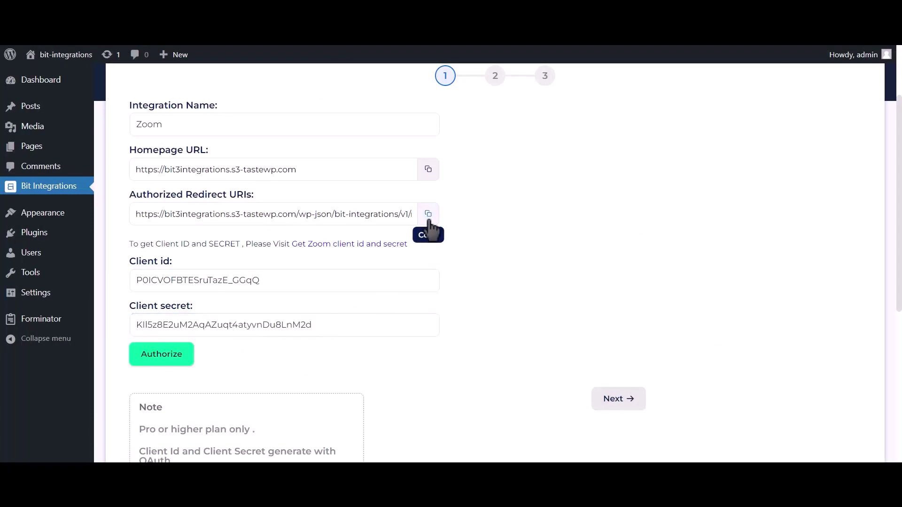
left_click(429, 219)
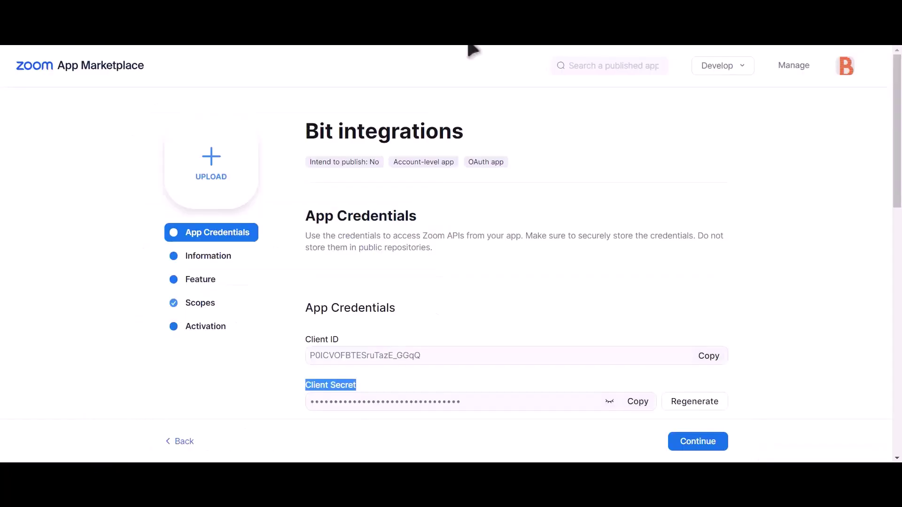
Paste the redirect URI as the OAuth redirect URL and into the OAuth allow list.
scroll(484, 221, "down", 2)
left_click(360, 358)
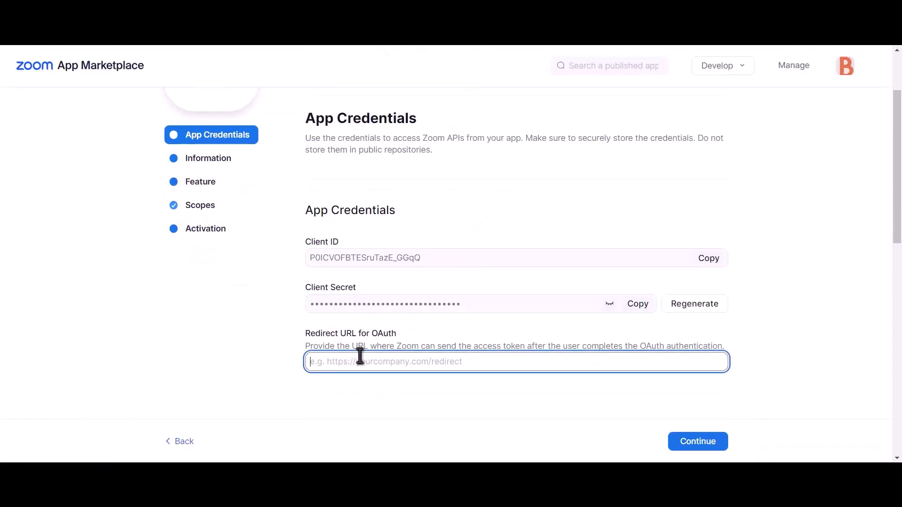
key("ctrl+v")
scroll(407, 358, "down", 6)
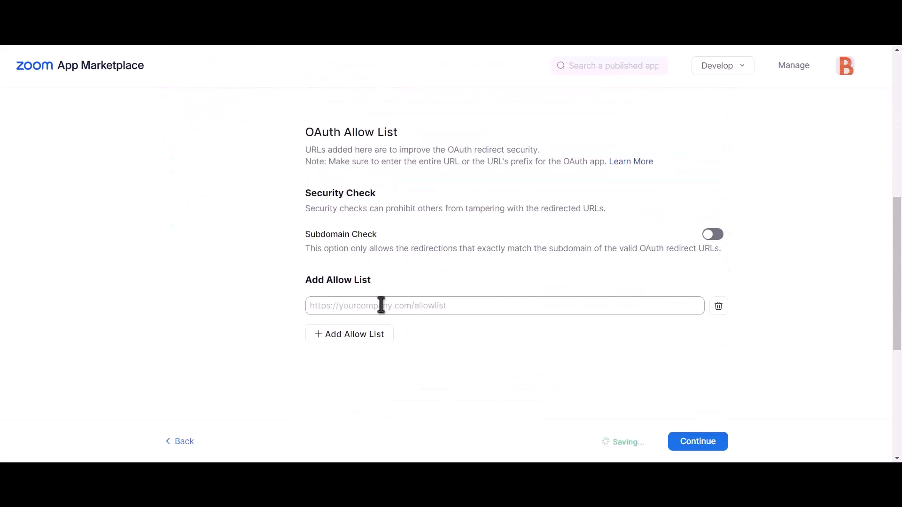
left_click(402, 308)
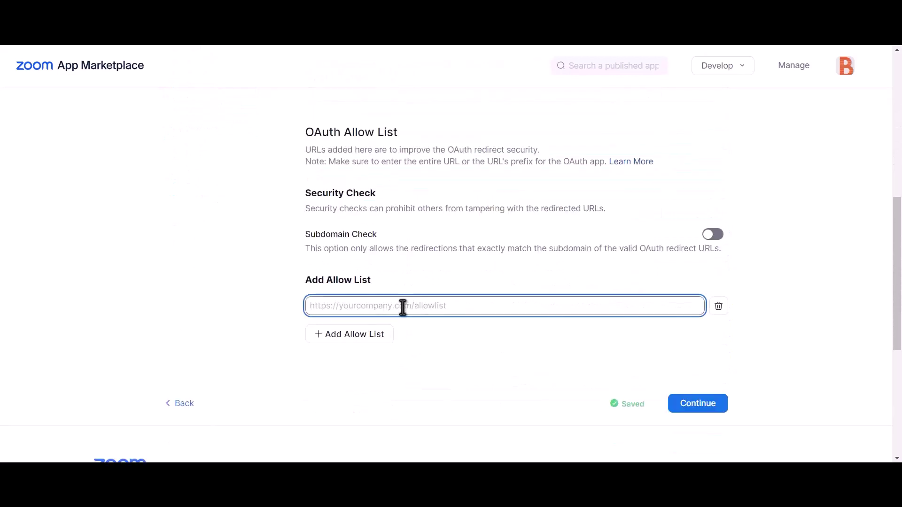
key("ctrl+v")
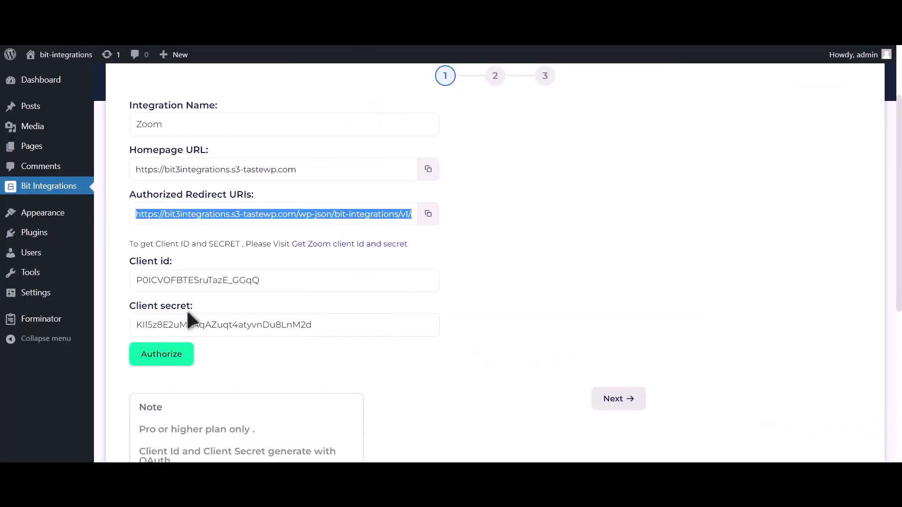
Authorize Bit Integrations' access to the Zoom account and continue to step 2.
left_click(179, 366)
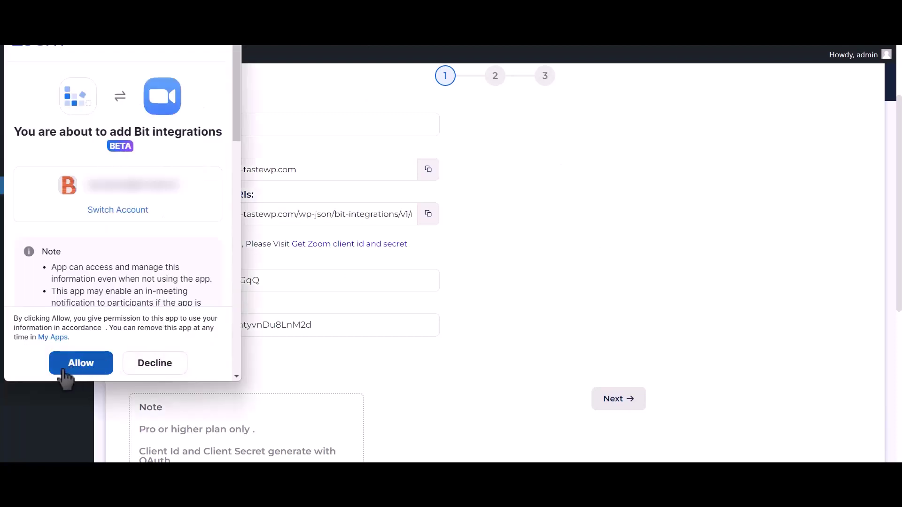
left_click(92, 366)
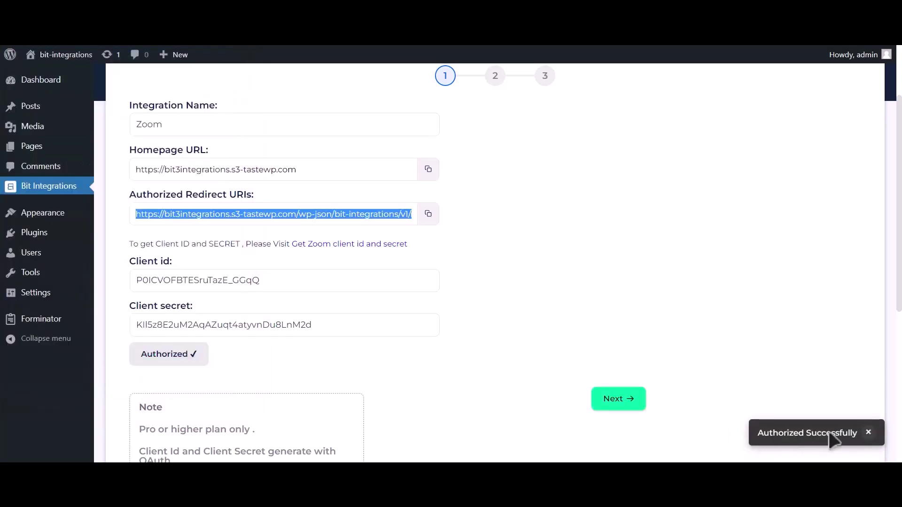
left_click(633, 407)
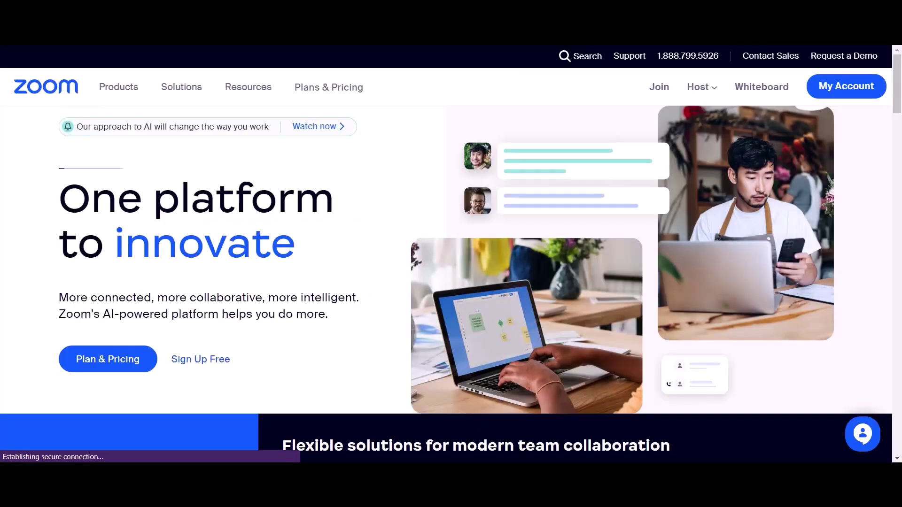
Go to the Zoom portal's Meetings list and start scheduling a new meeting.
left_click(847, 99)
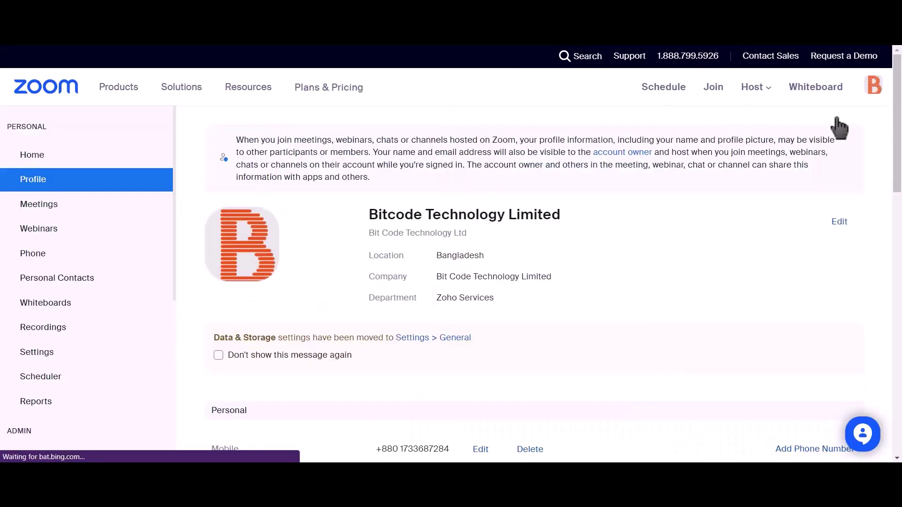
left_click(72, 207)
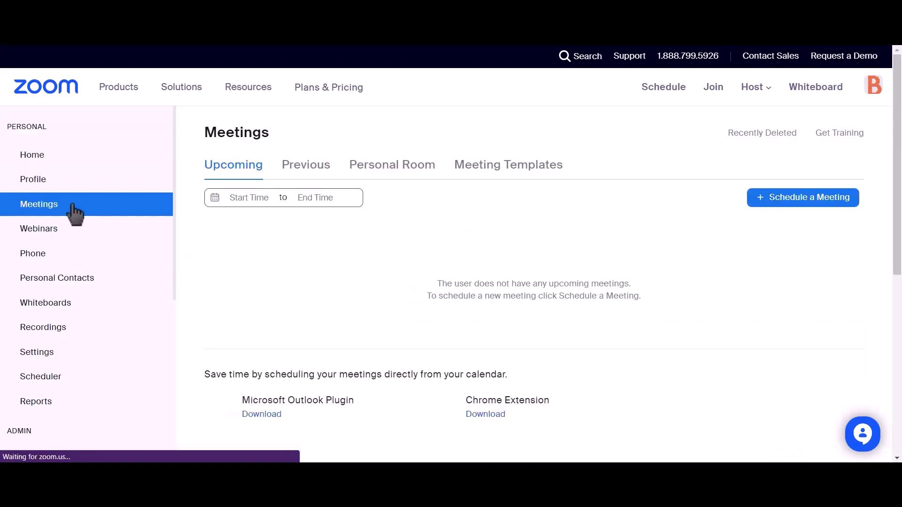
left_click(817, 209)
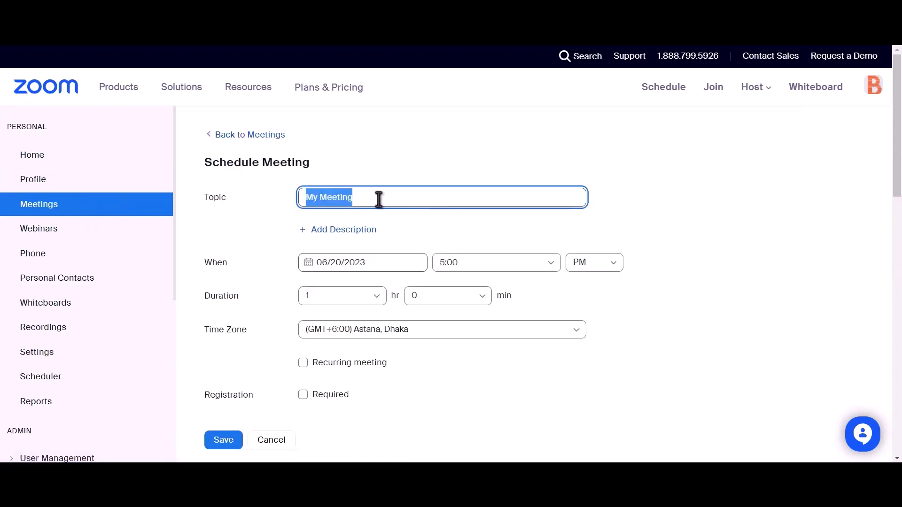
Title the meeting 'Bit Integrations', make registration required, and save it.
type("Bi")
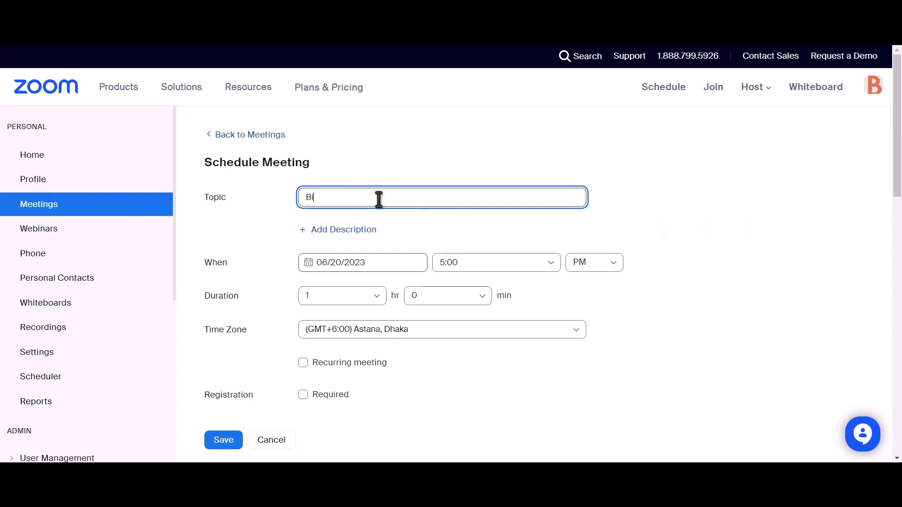
type("t Integrations")
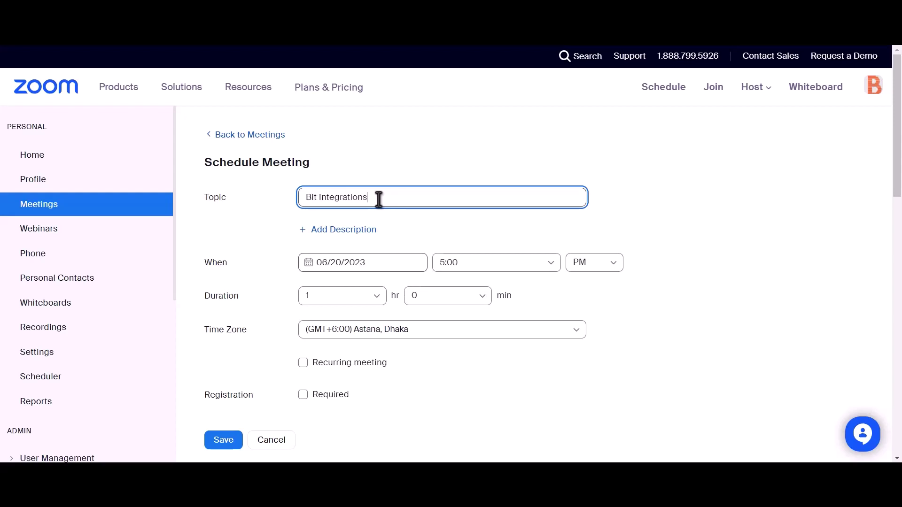
scroll(379, 199, "down", 2)
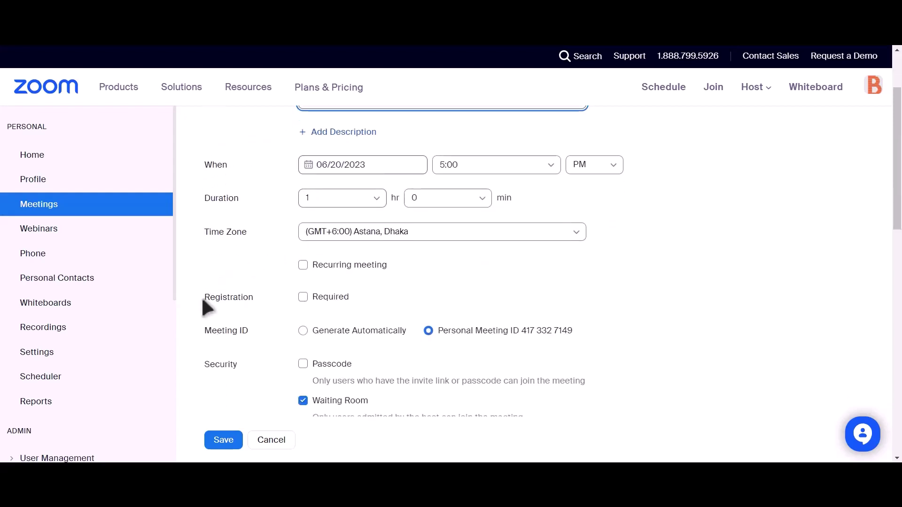
left_click_drag(203, 301, 254, 298)
left_click(303, 297)
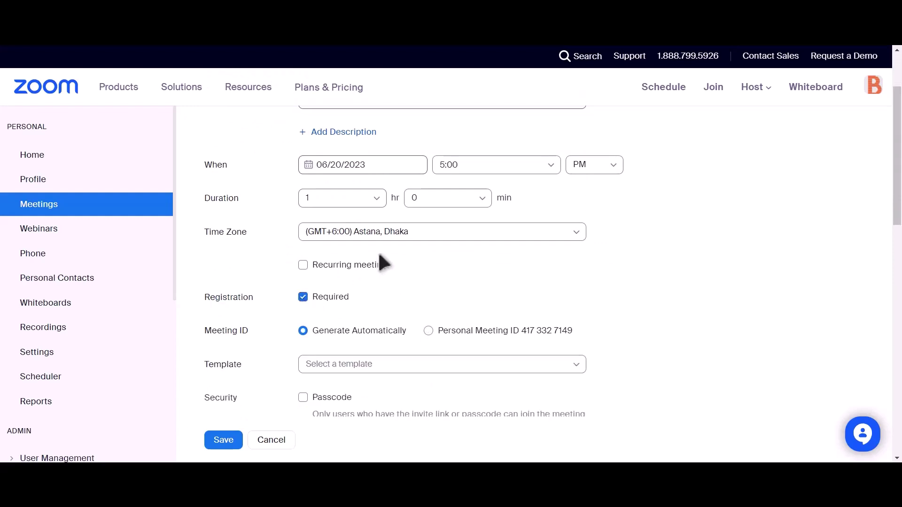
scroll(342, 235, "down", 4)
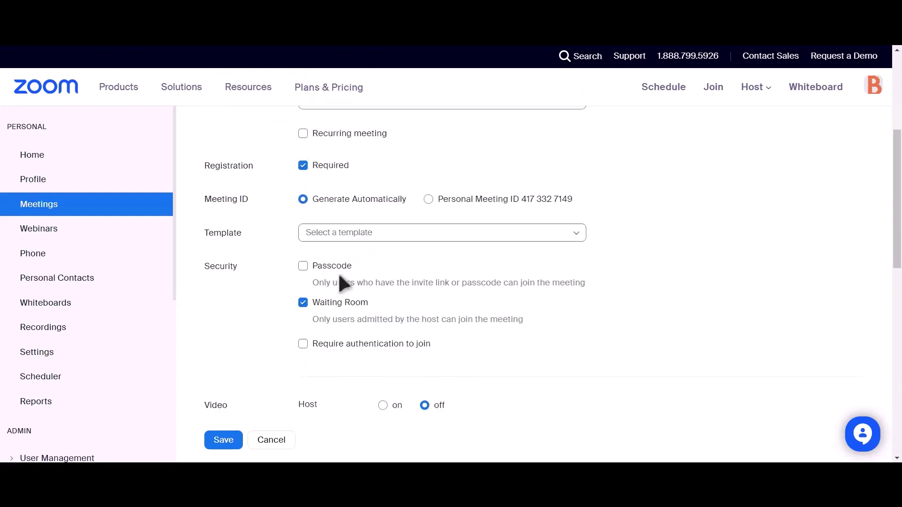
left_click(222, 441)
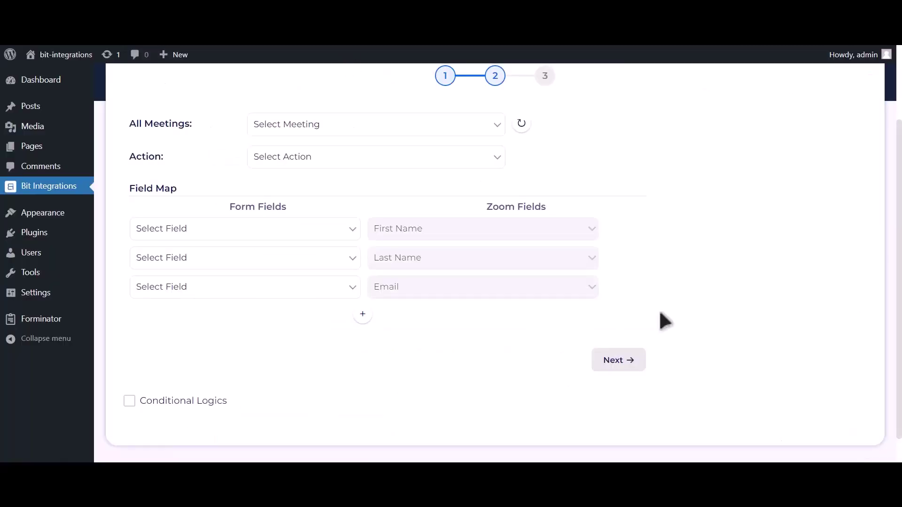
Refresh the Zoom meetings, choose the Bit Integrations meeting, and set the action to Create User.
left_click(526, 127)
left_click(465, 125)
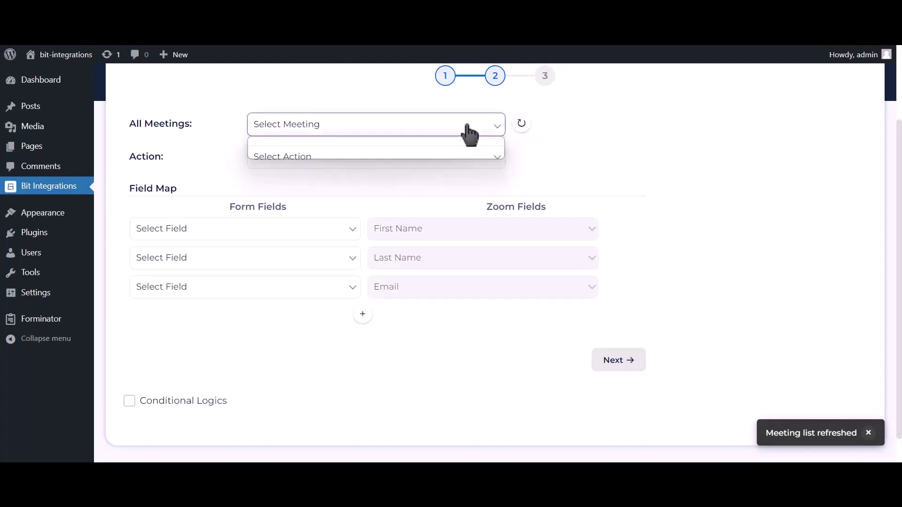
left_click(367, 154)
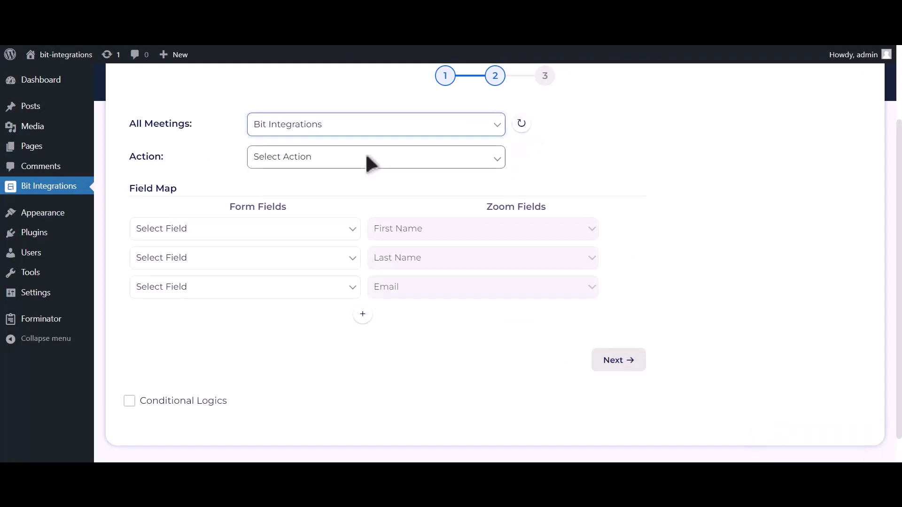
left_click(368, 157)
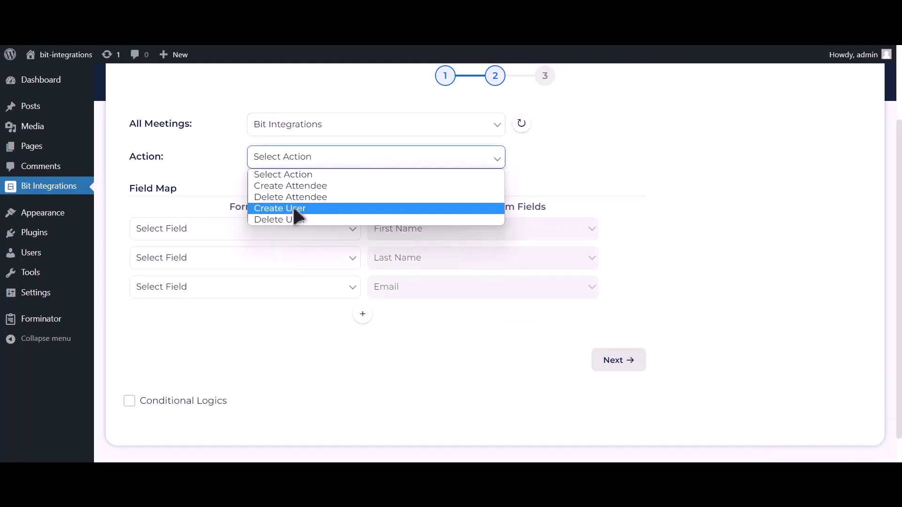
left_click(308, 210)
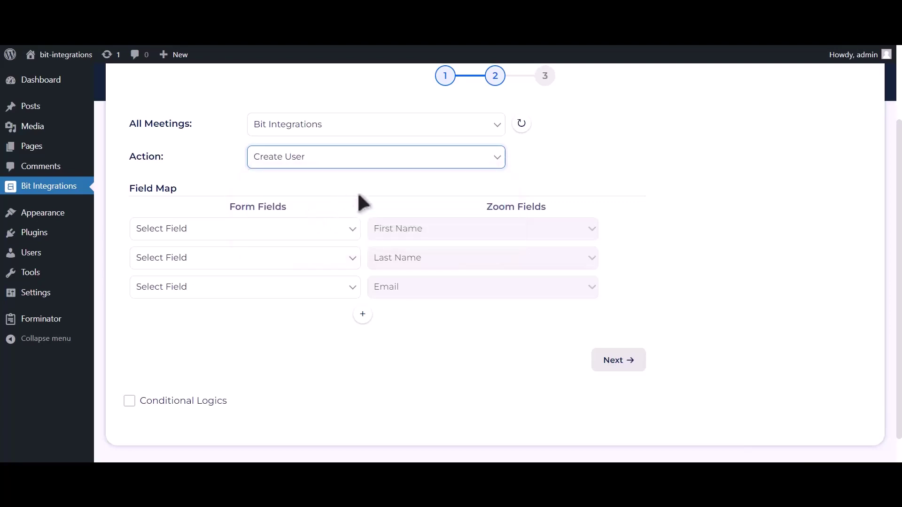
Map First Name-1, Last Name-1 and Email Address-1 to Zoom's first name, last name and email.
left_click(317, 227)
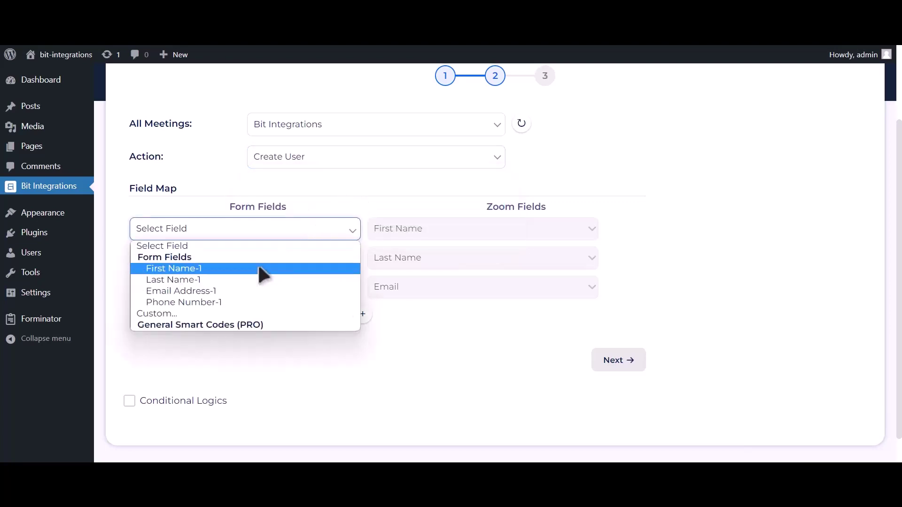
left_click(257, 265)
left_click(259, 265)
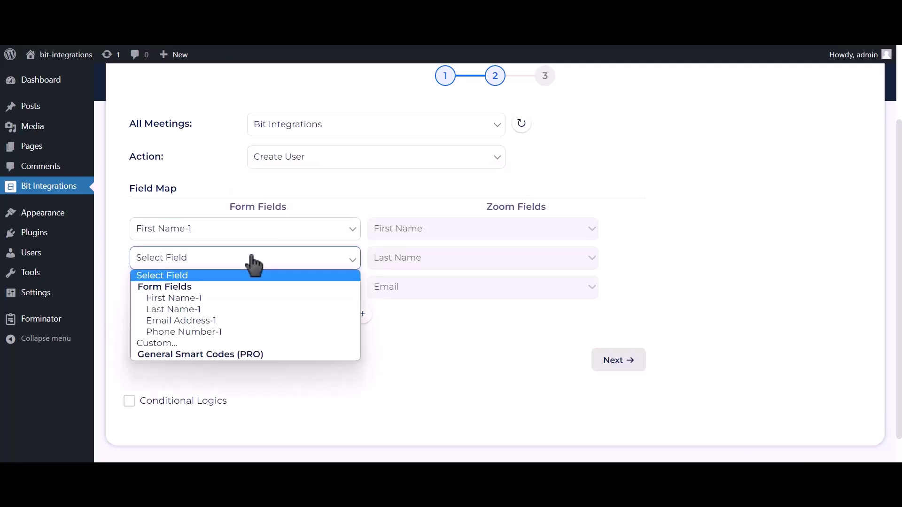
left_click(186, 306)
left_click(188, 296)
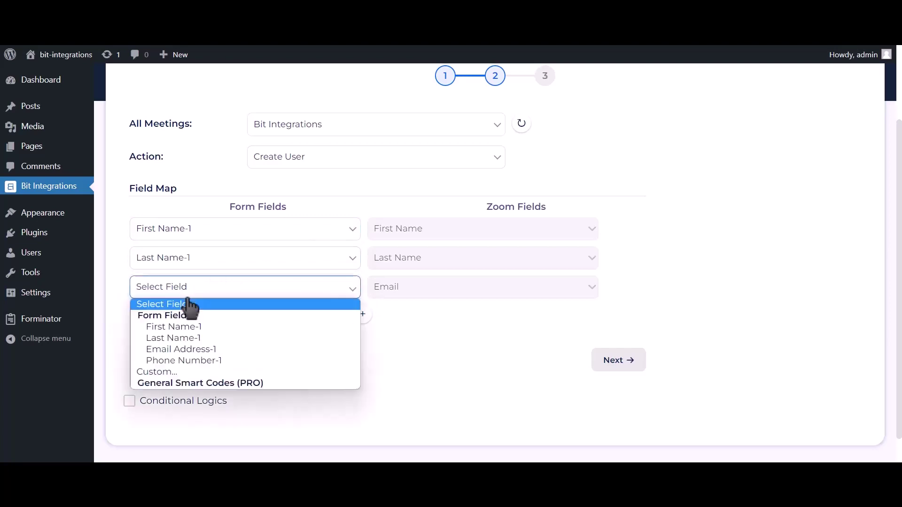
left_click(171, 347)
Add a fourth mapping row linking Phone Number-1 to Zoom's Phone field.
left_click(362, 314)
left_click(278, 316)
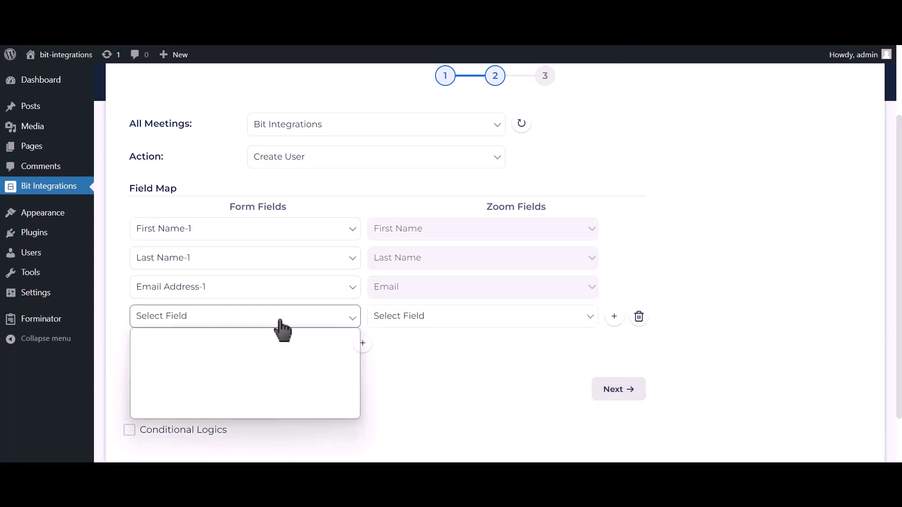
left_click(209, 390)
left_click(417, 321)
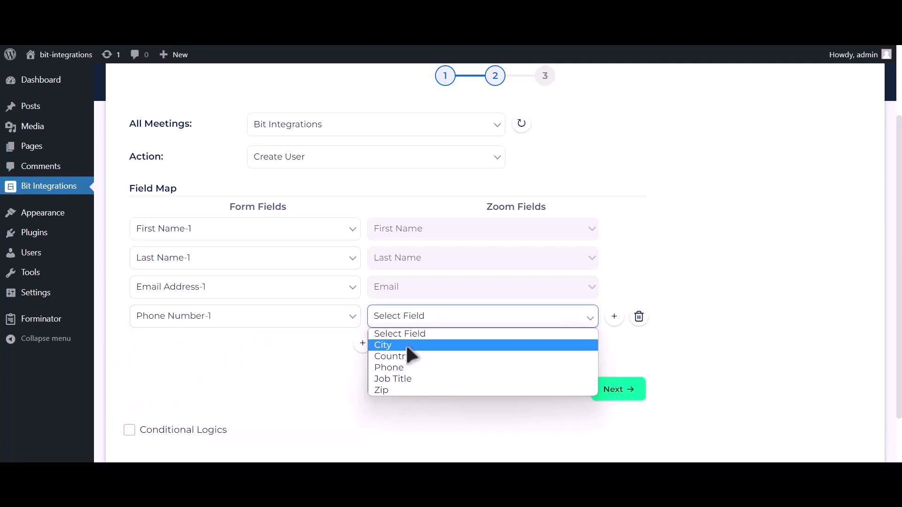
left_click(400, 367)
Leave conditional logic off and continue to the final integration step.
scroll(321, 348, "down", 2)
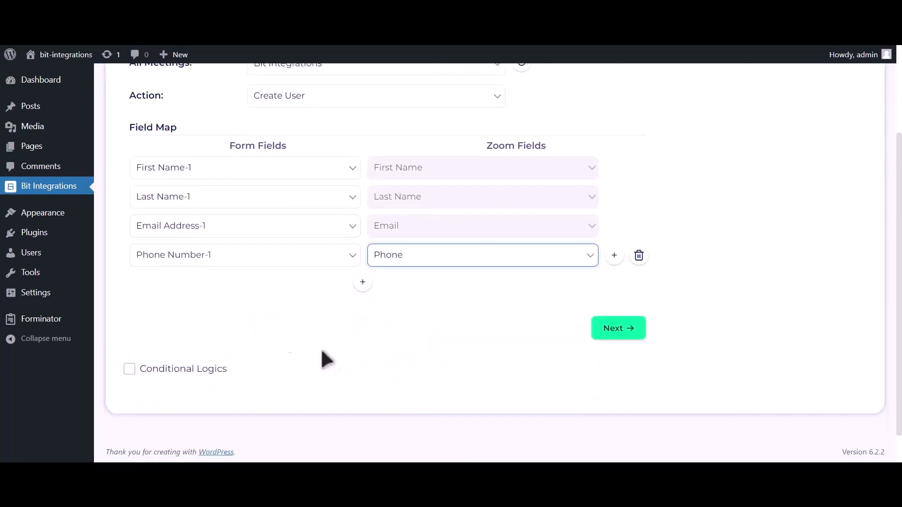
left_click(213, 371)
scroll(213, 371, "down", 2)
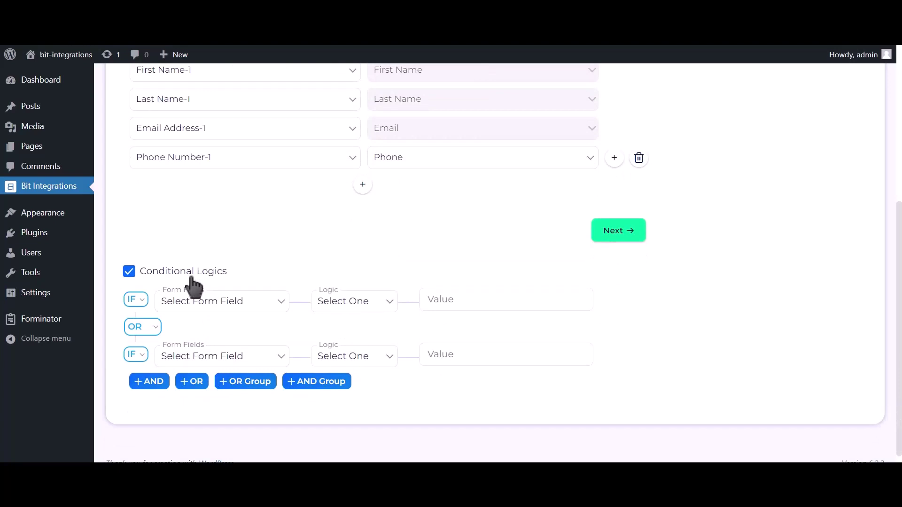
left_click(192, 278)
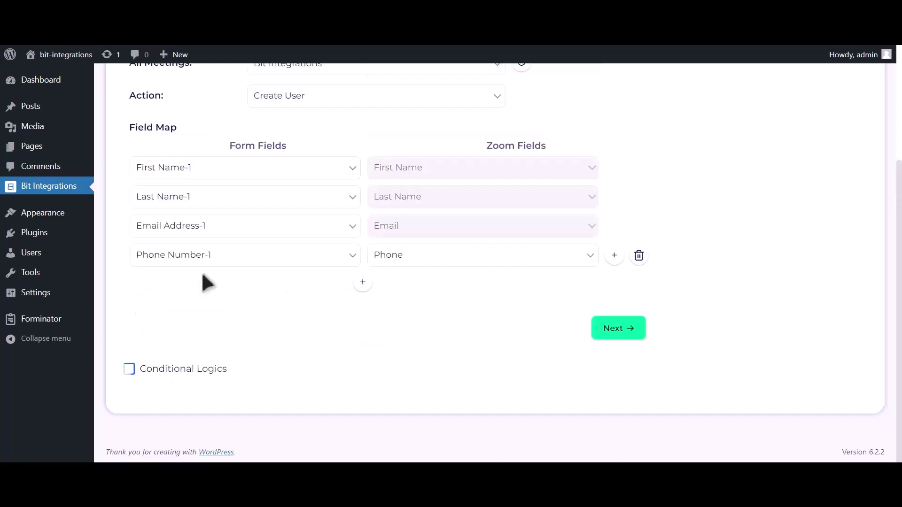
left_click(617, 332)
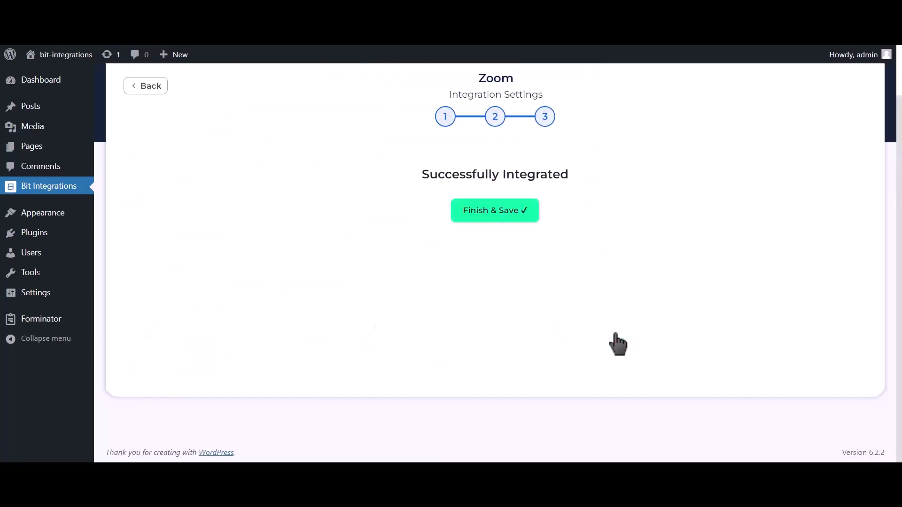
Finish and save the integration, then enter first name 'Bit' and last name 'Integrations' in the form.
left_click(506, 224)
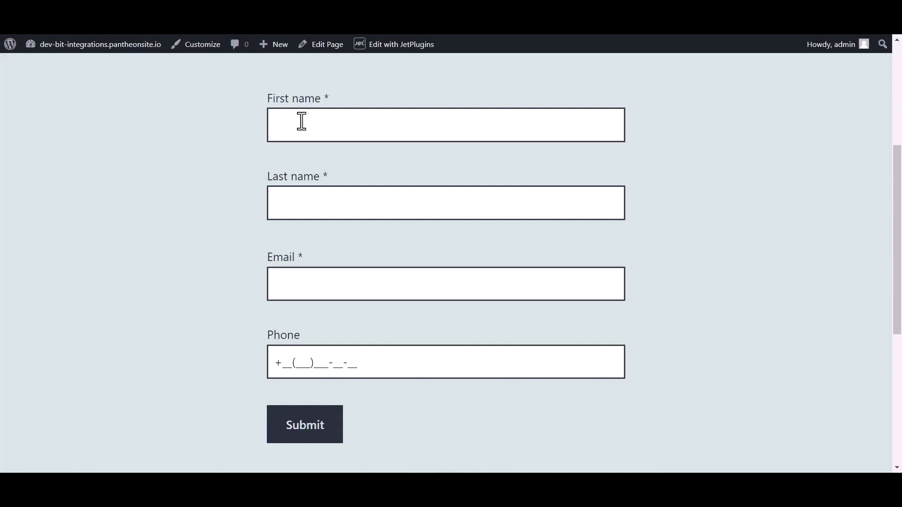
left_click(313, 120)
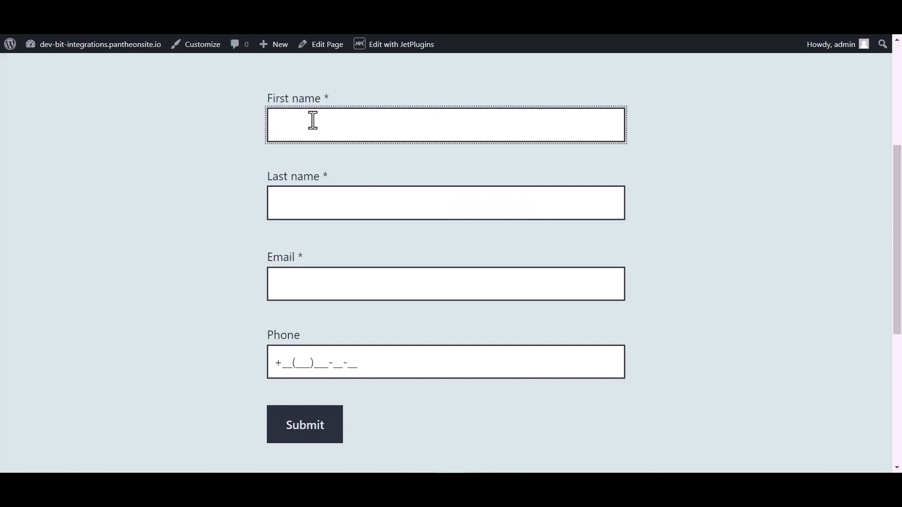
type("Bit")
left_click(304, 203)
type("Integ")
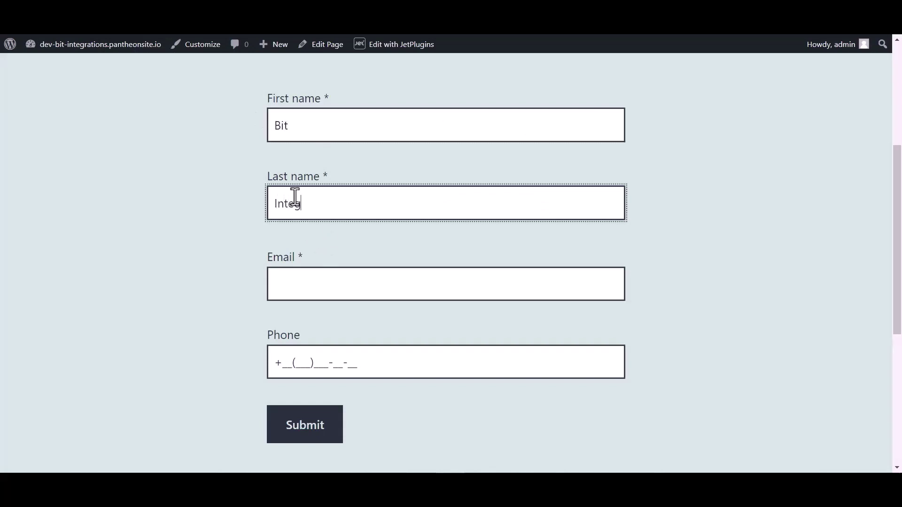
type("rations")
Fill in the form's e-mail address and phone number fields, then submit the form.
left_click(296, 291)
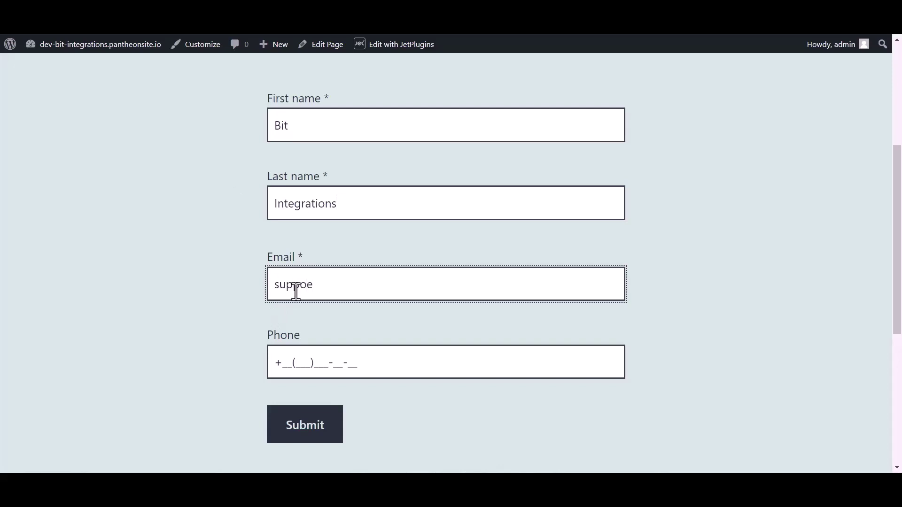
left_click(306, 357)
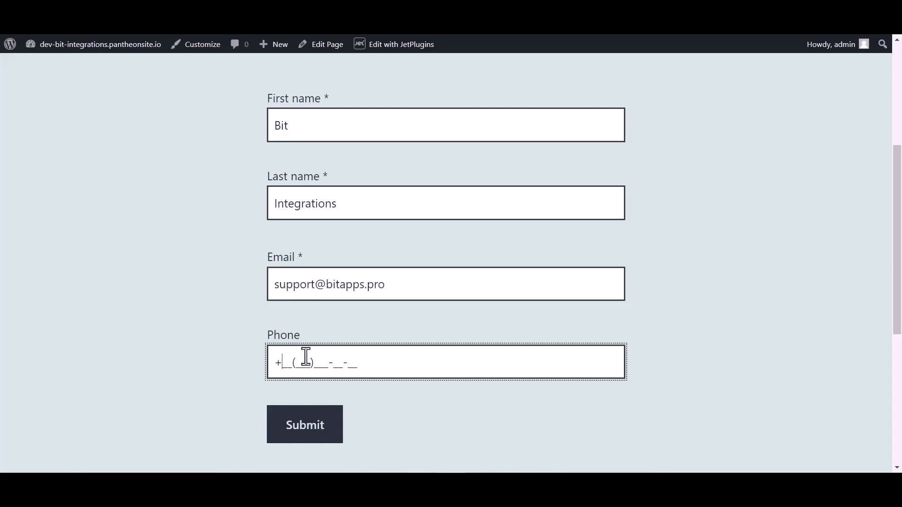
type("44(455)5")
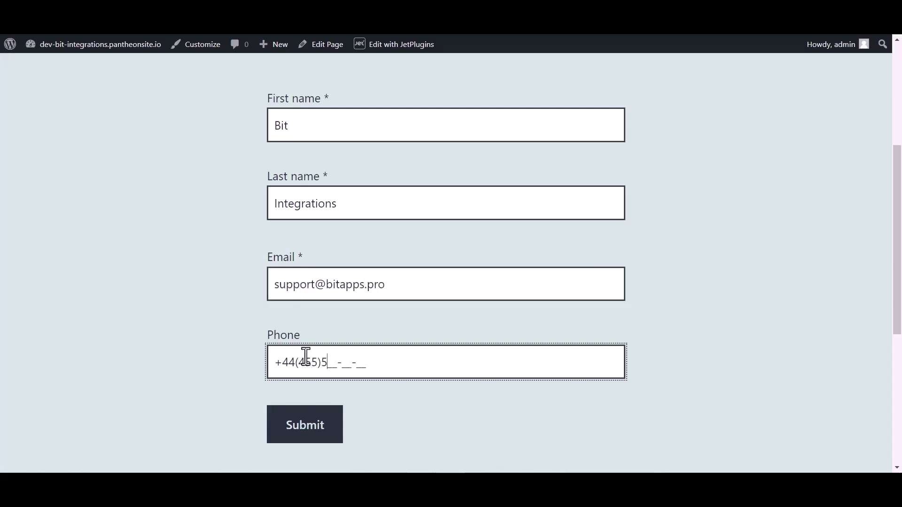
type("66-6")
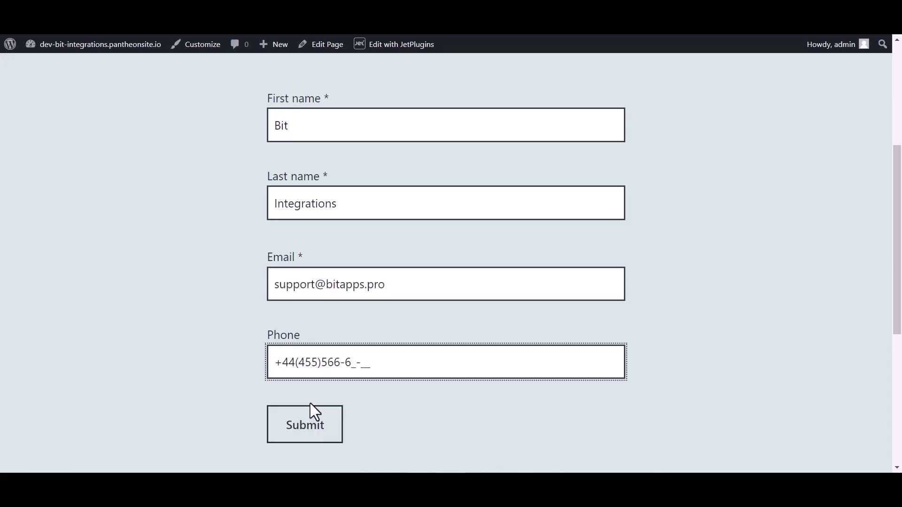
left_click(299, 427)
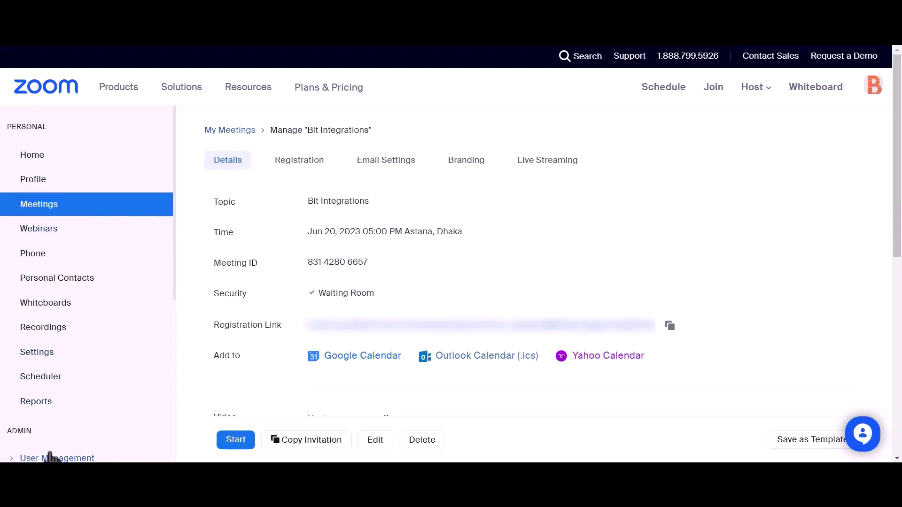
Go to Admin > User Management > Users and check the new Basic user in the Pending tab.
scroll(117, 299, "down", 2)
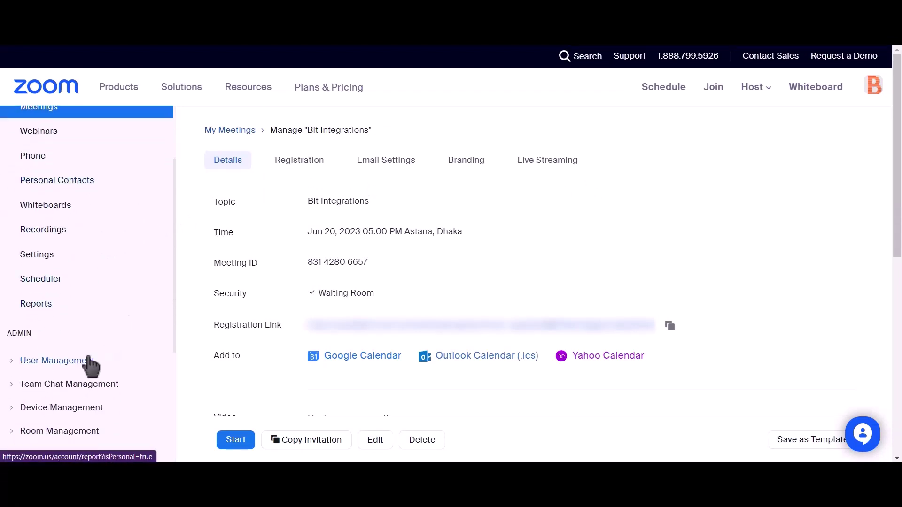
left_click(13, 362)
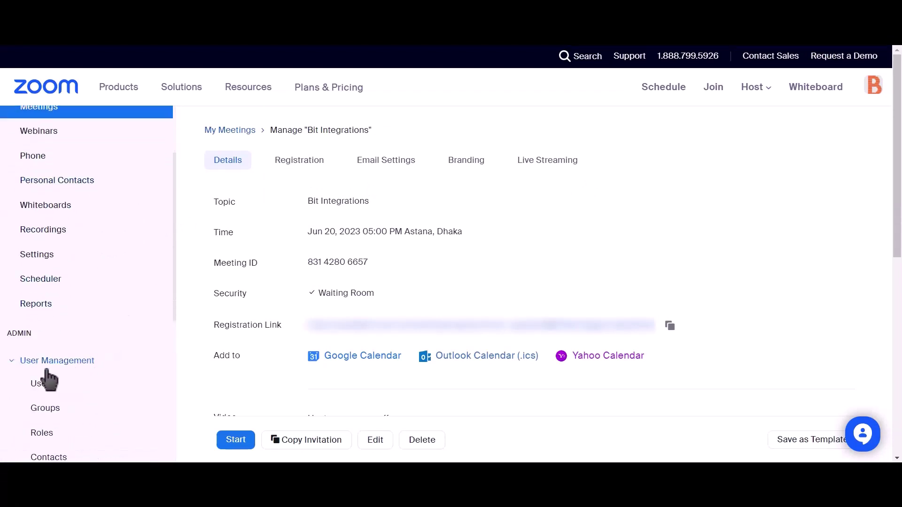
left_click(38, 386)
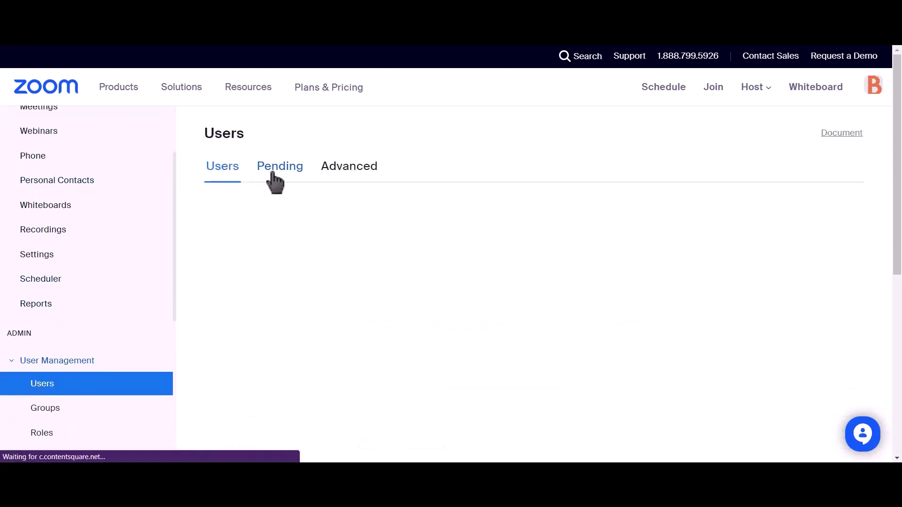
left_click(273, 175)
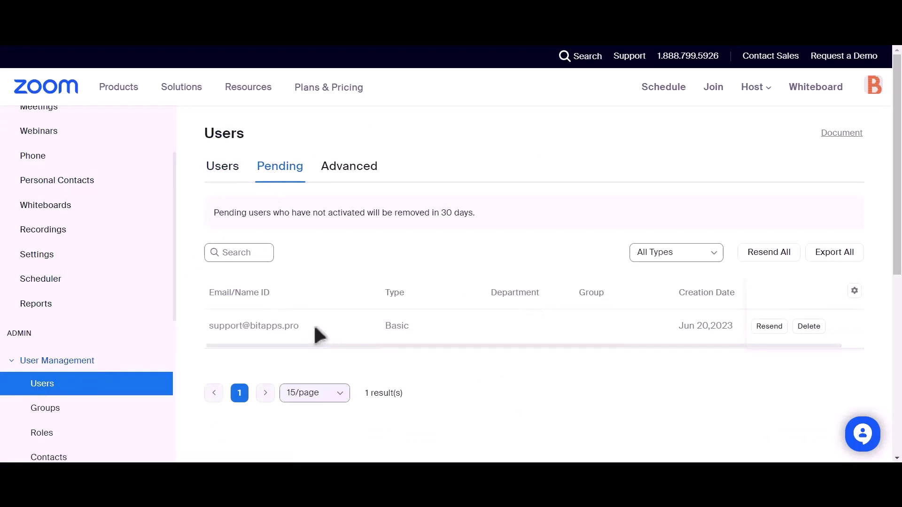
left_click_drag(300, 326, 198, 326)
triple_click(207, 324)
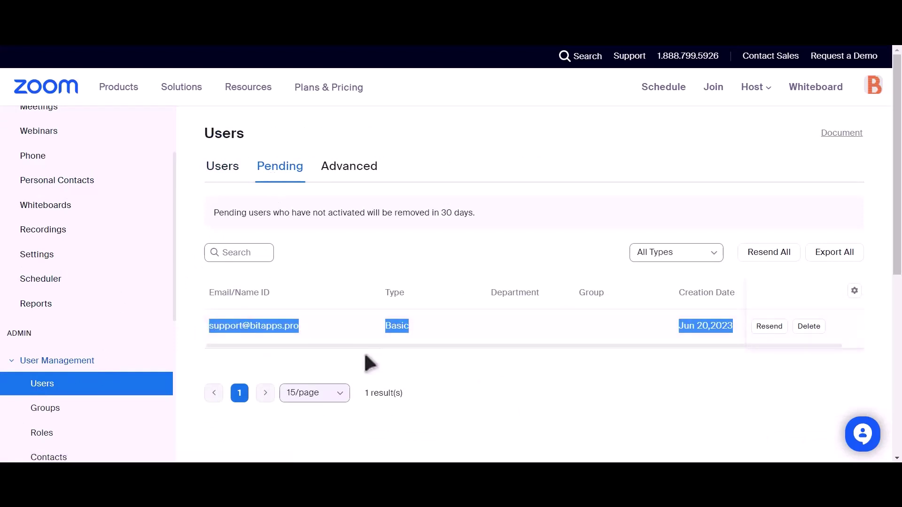
left_click(432, 367)
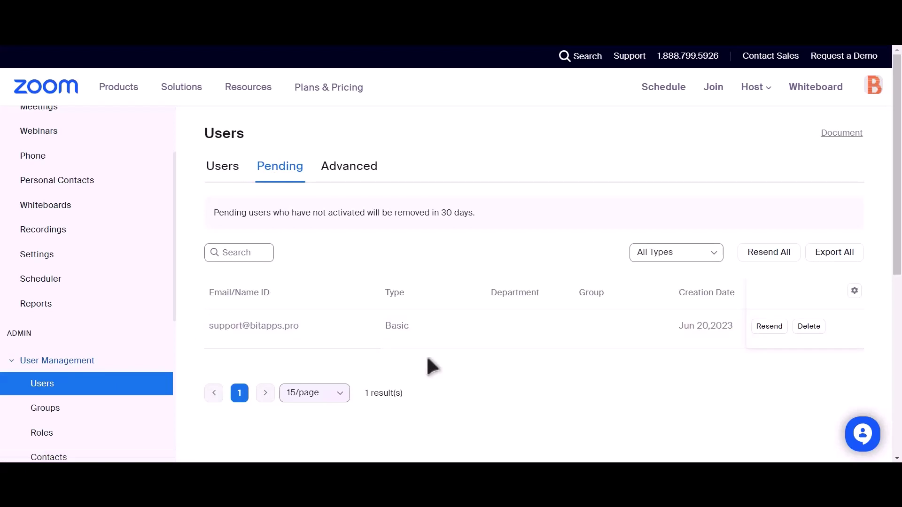